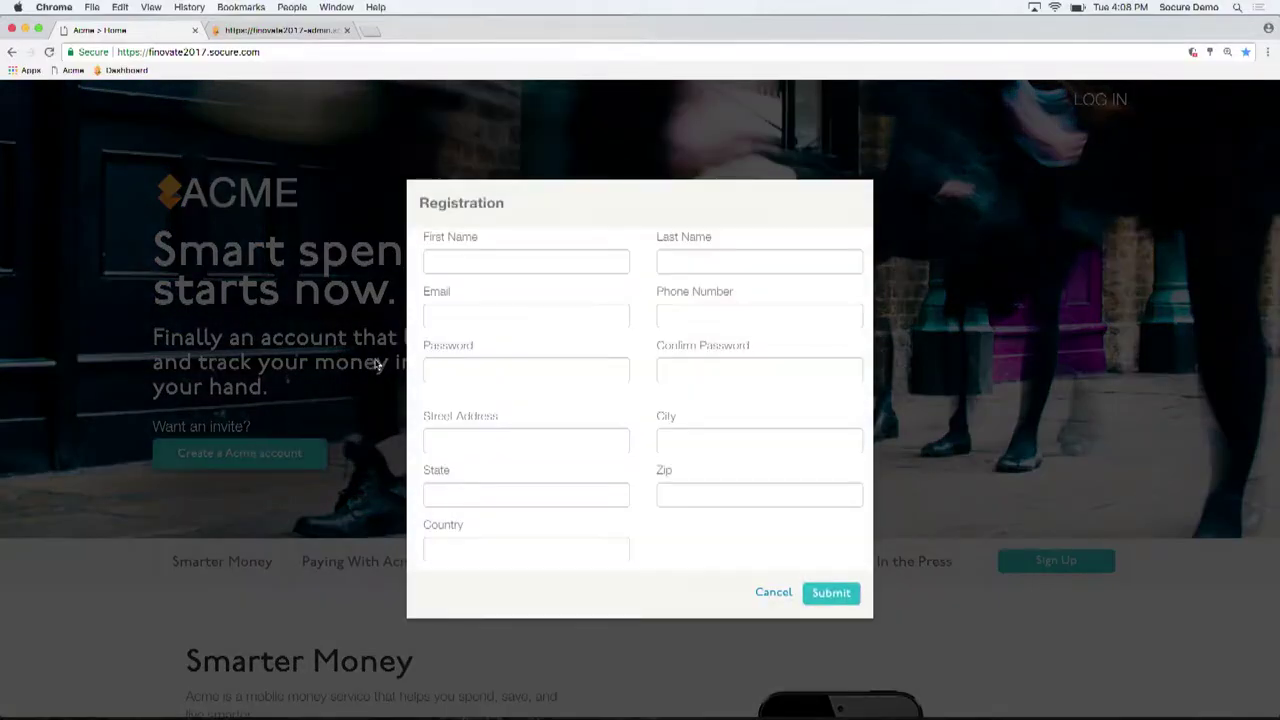
Enter the applicant's first and last name, email, phone number, password and password confirmation
click(496, 258)
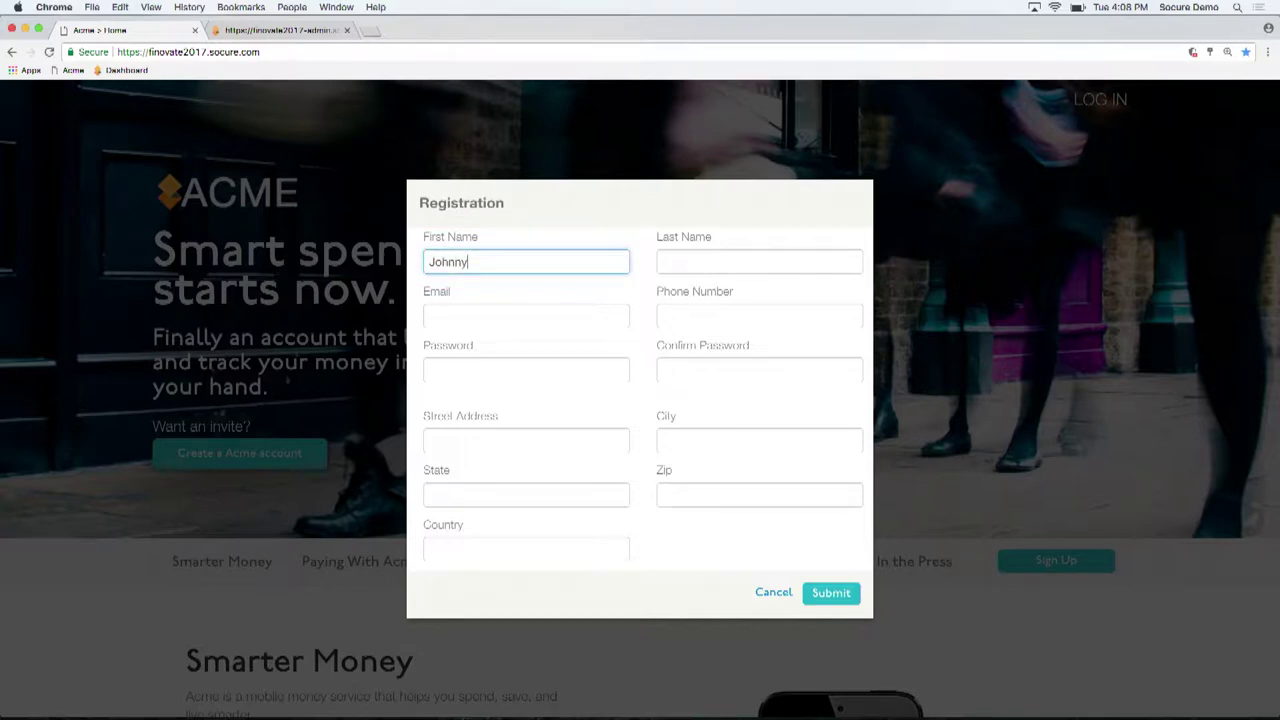
click(759, 261)
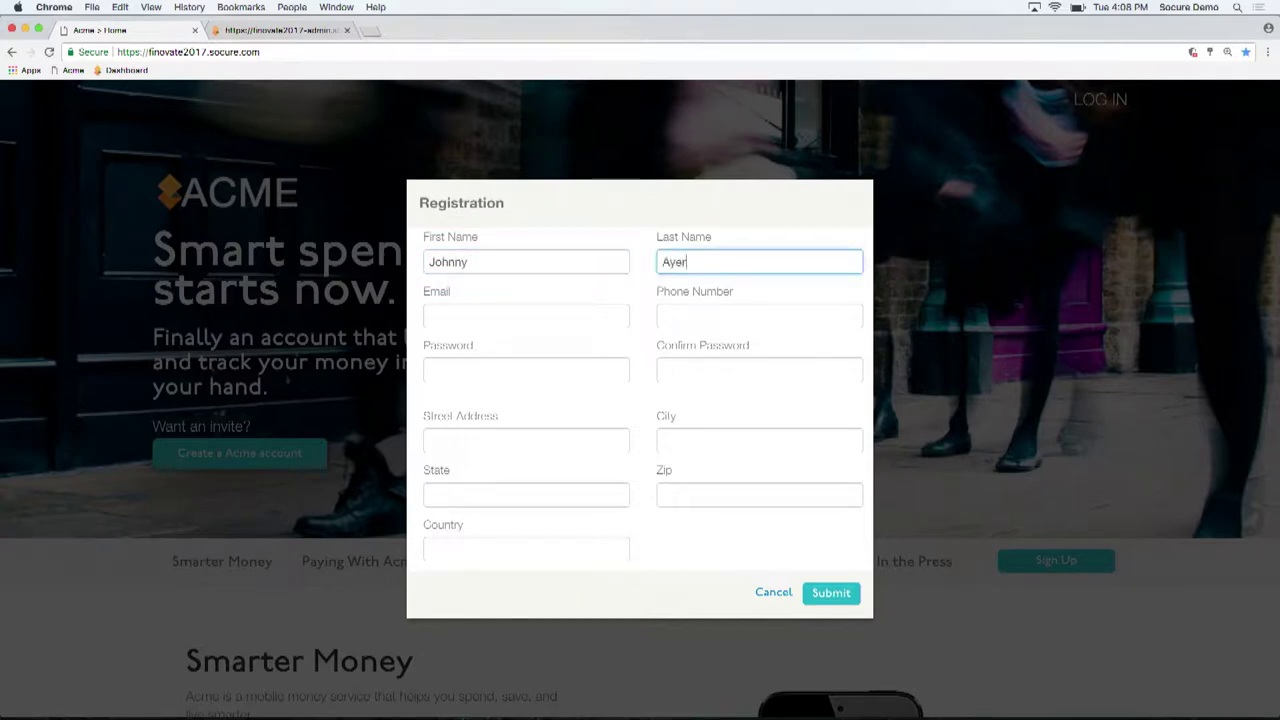
click(500, 315)
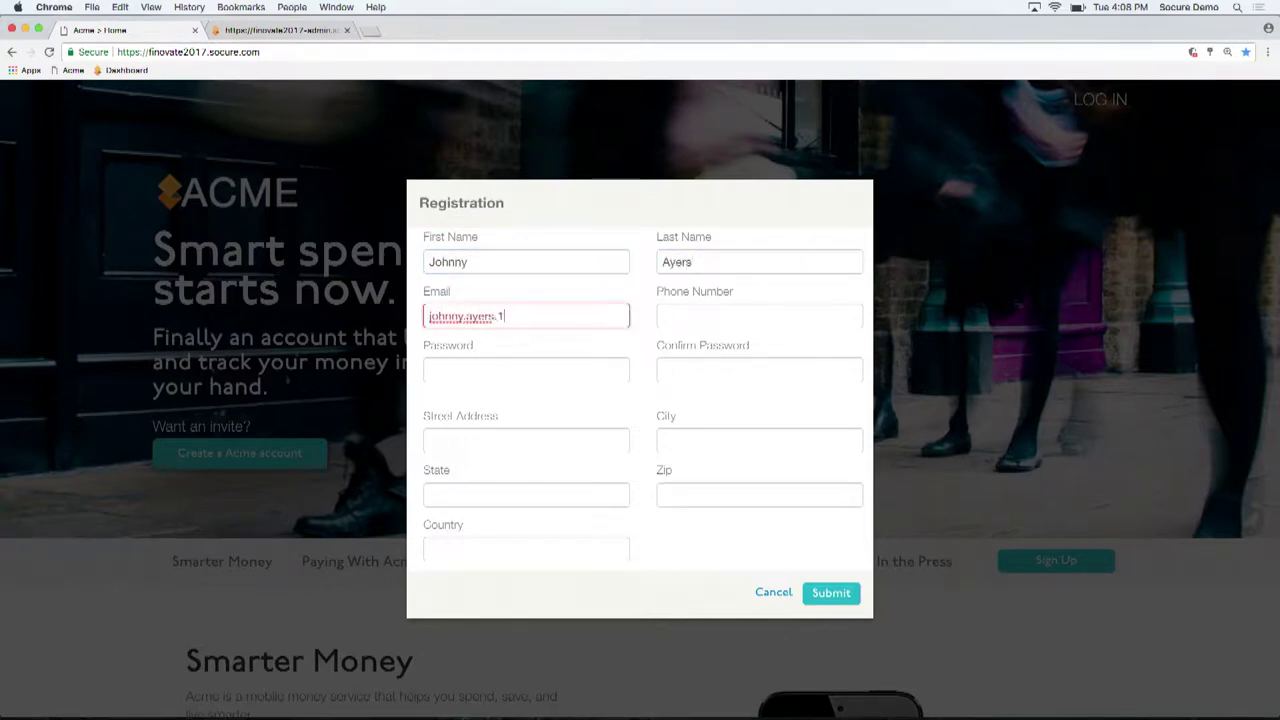
click(759, 315)
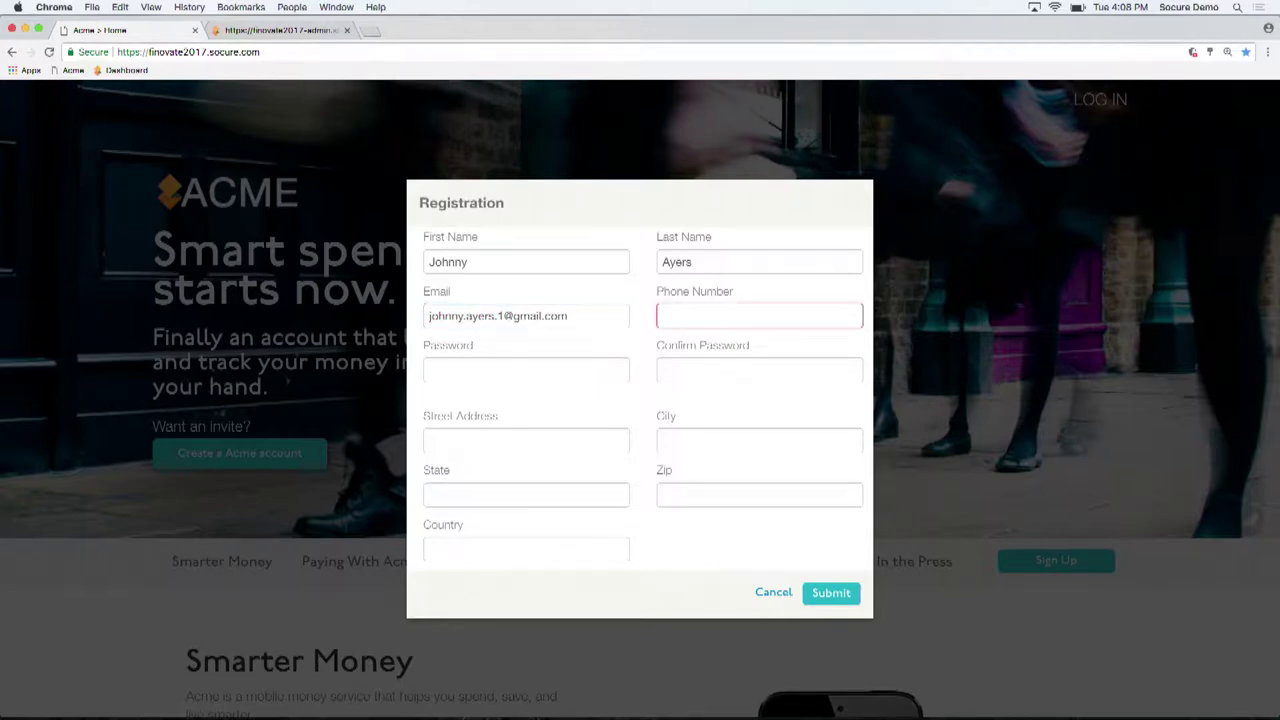
click(526, 370)
text(a)
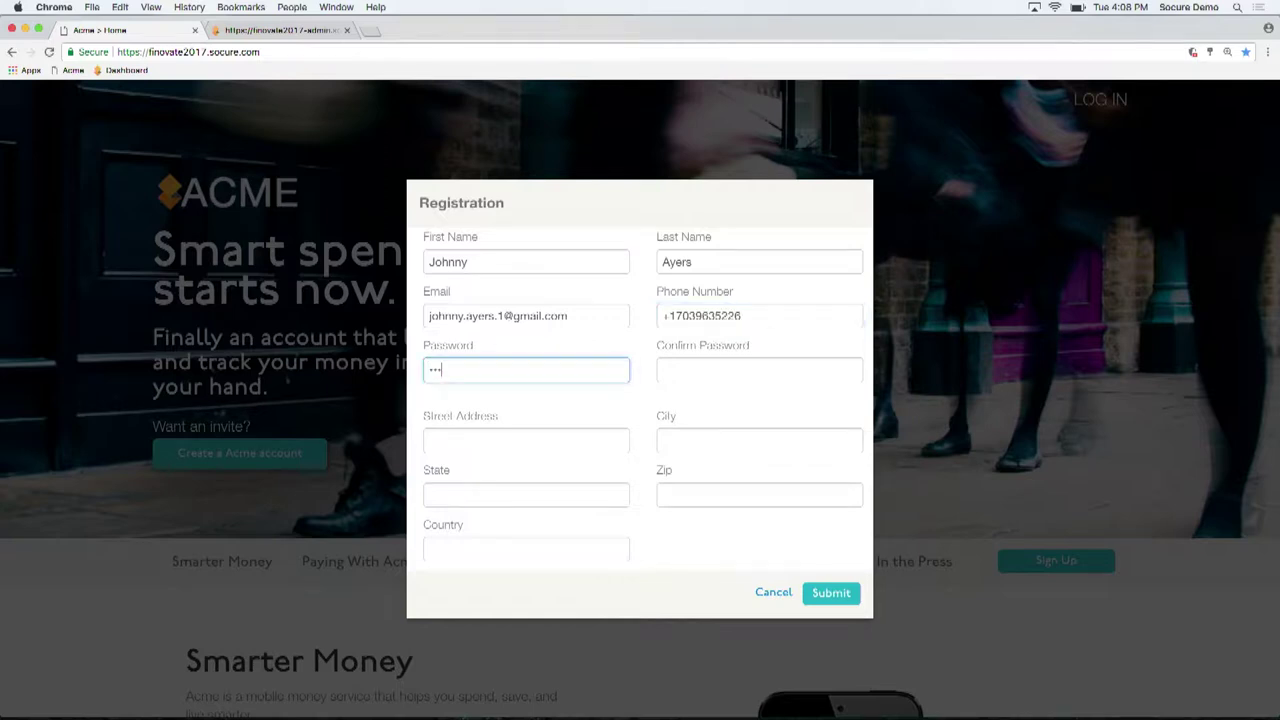
key(Tab)
text(abc)
Fill in the applicant's street, city, state, zip code and country, then submit for verification
key(Tab)
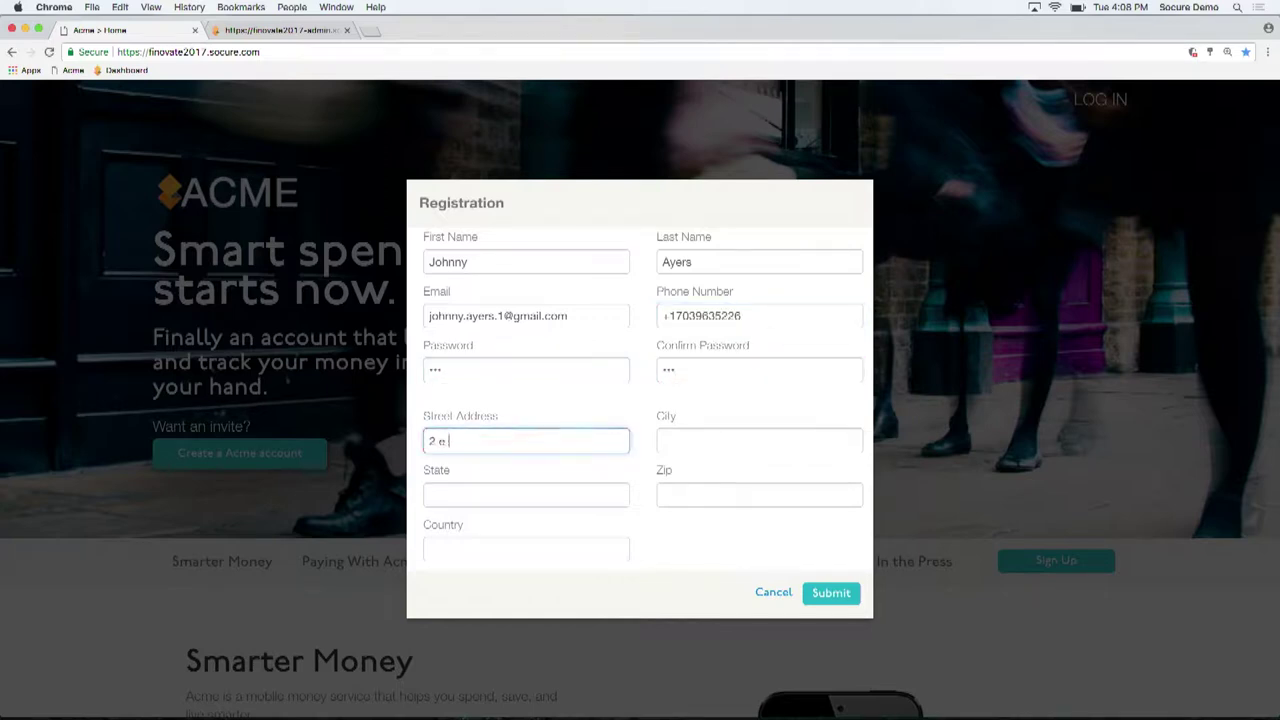
key(Tab)
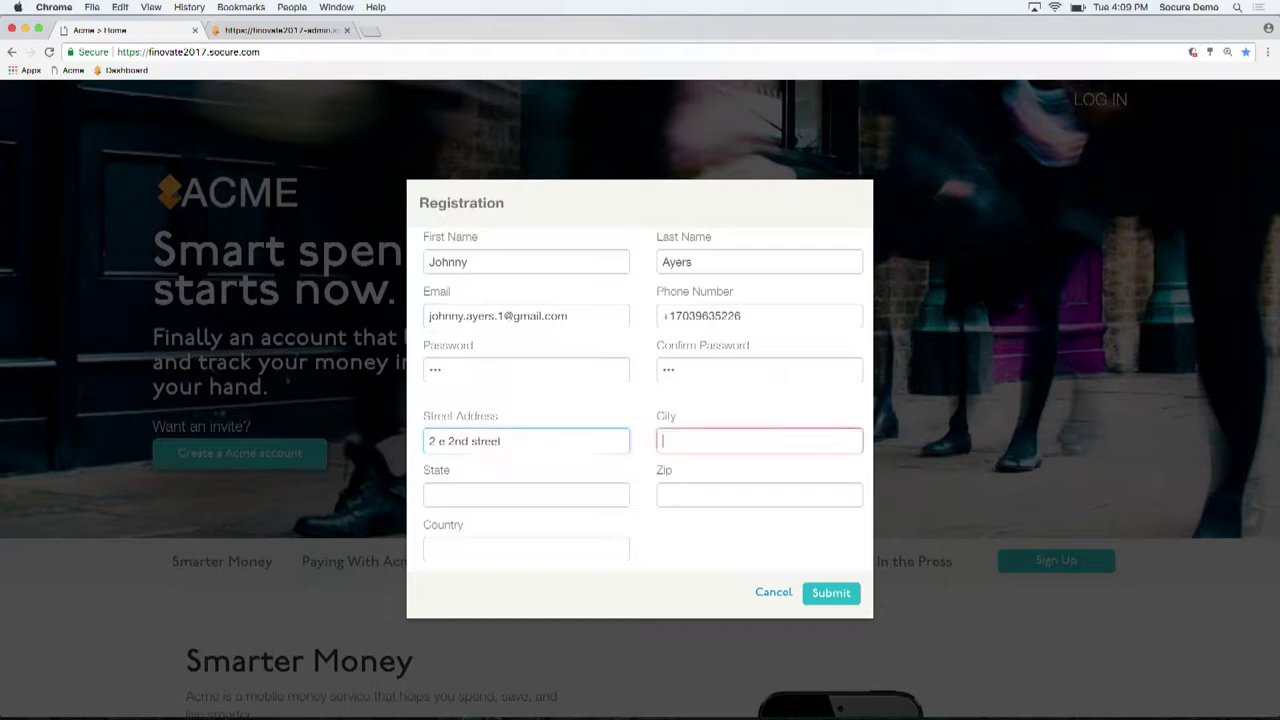
text(new york)
key(Tab)
text(ny)
key(Tab)
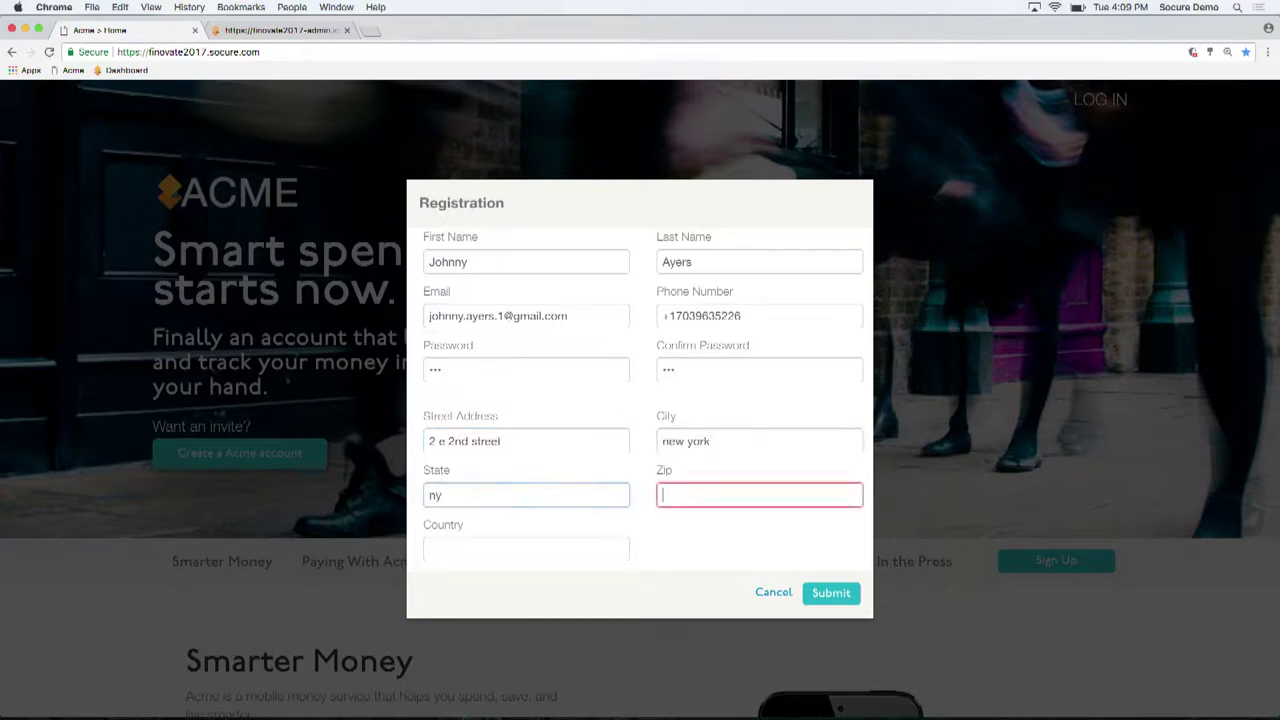
text(10003)
key(Tab)
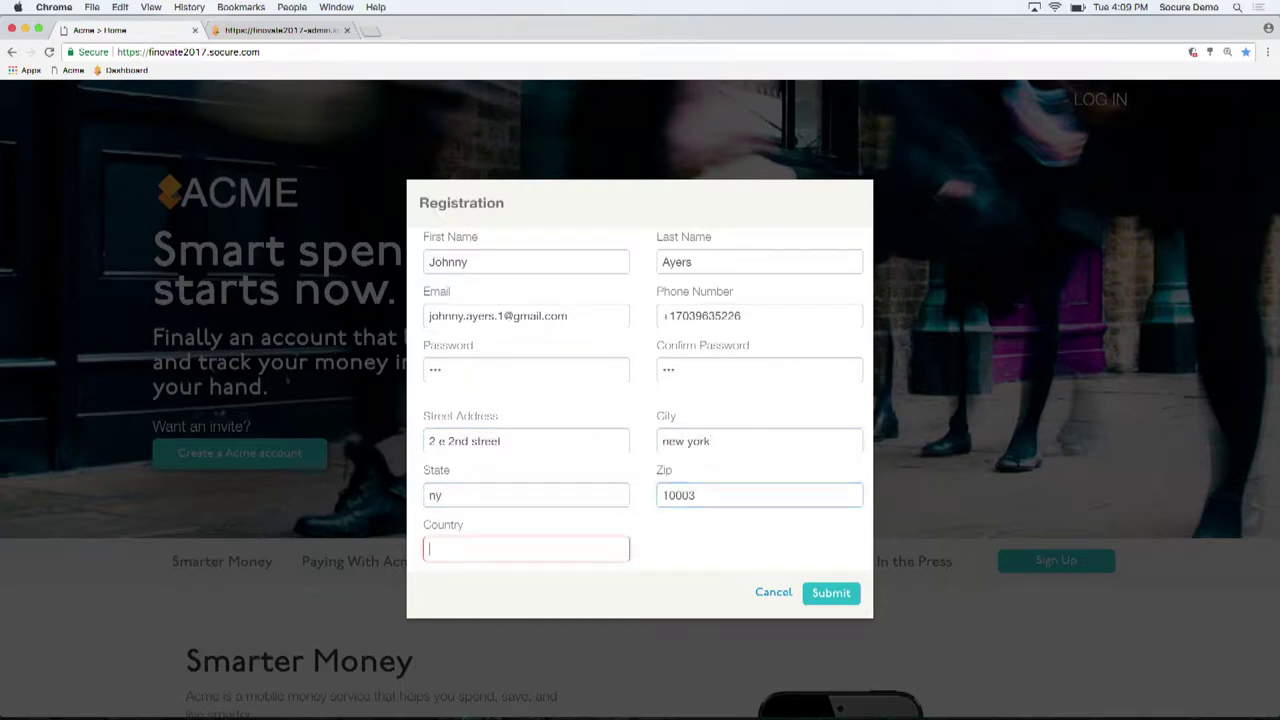
text(us)
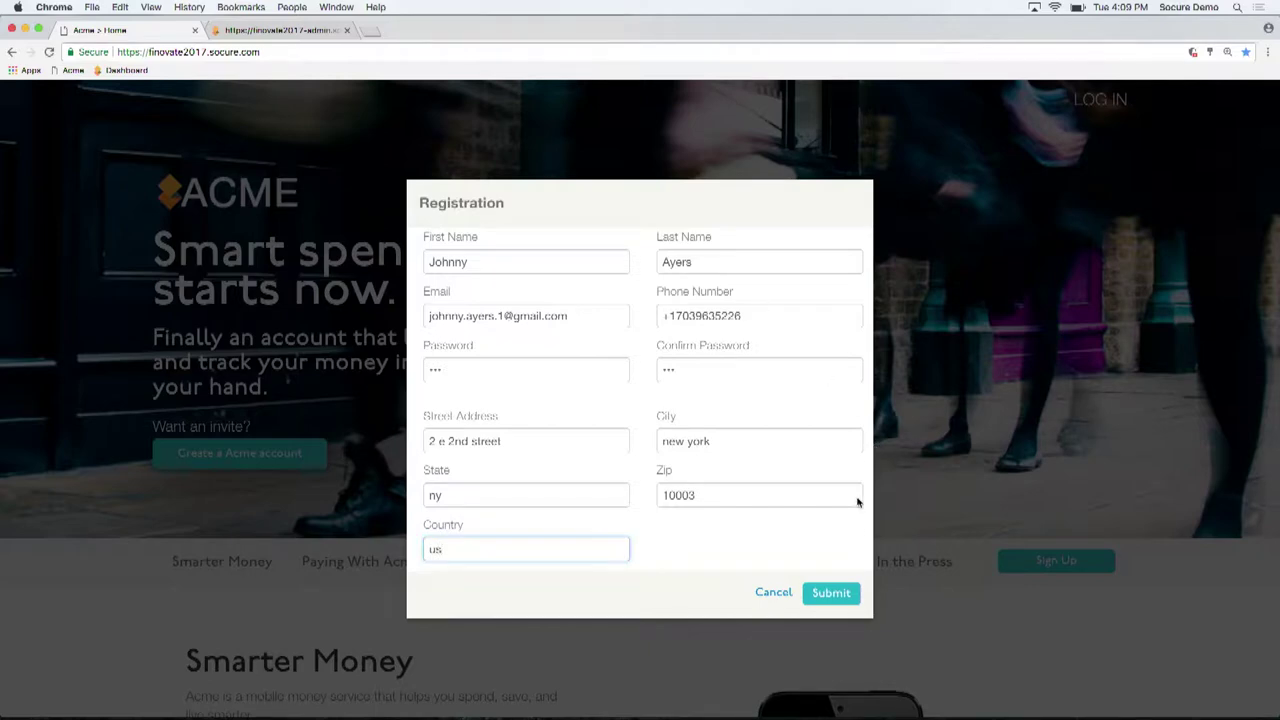
click(831, 593)
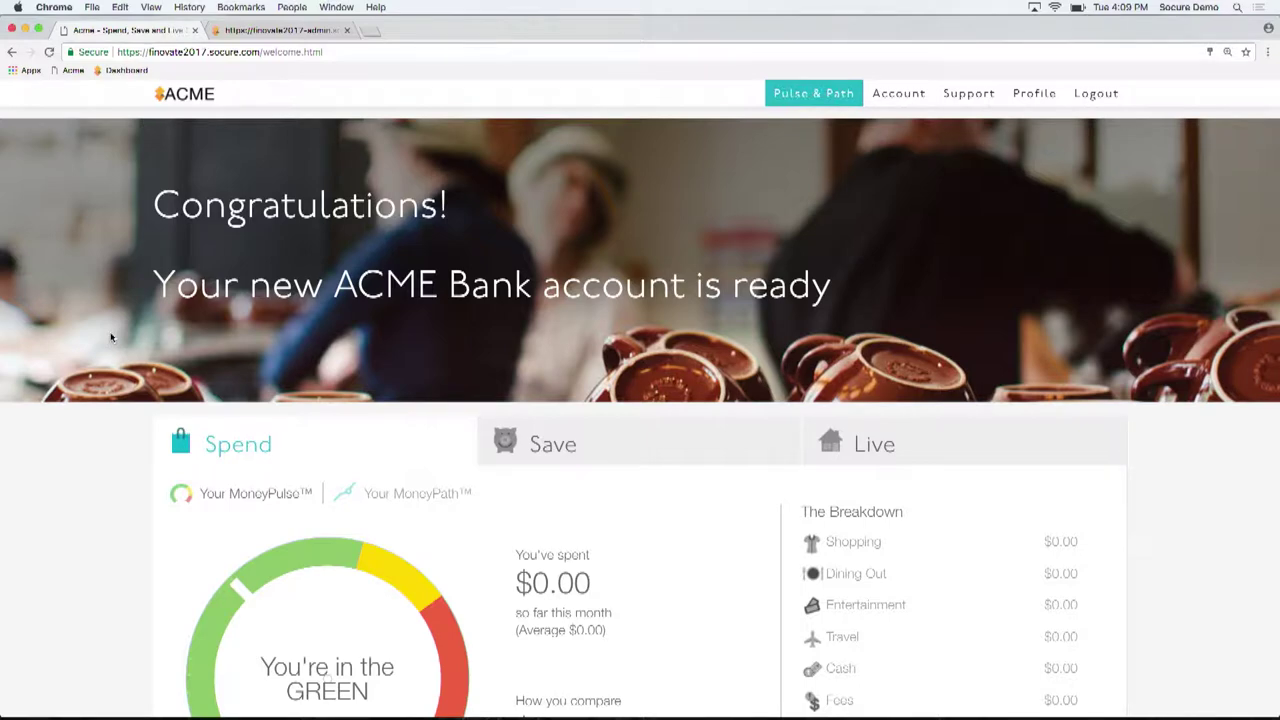
Open the newest transaction from the Socure admin Transactions list
click(283, 32)
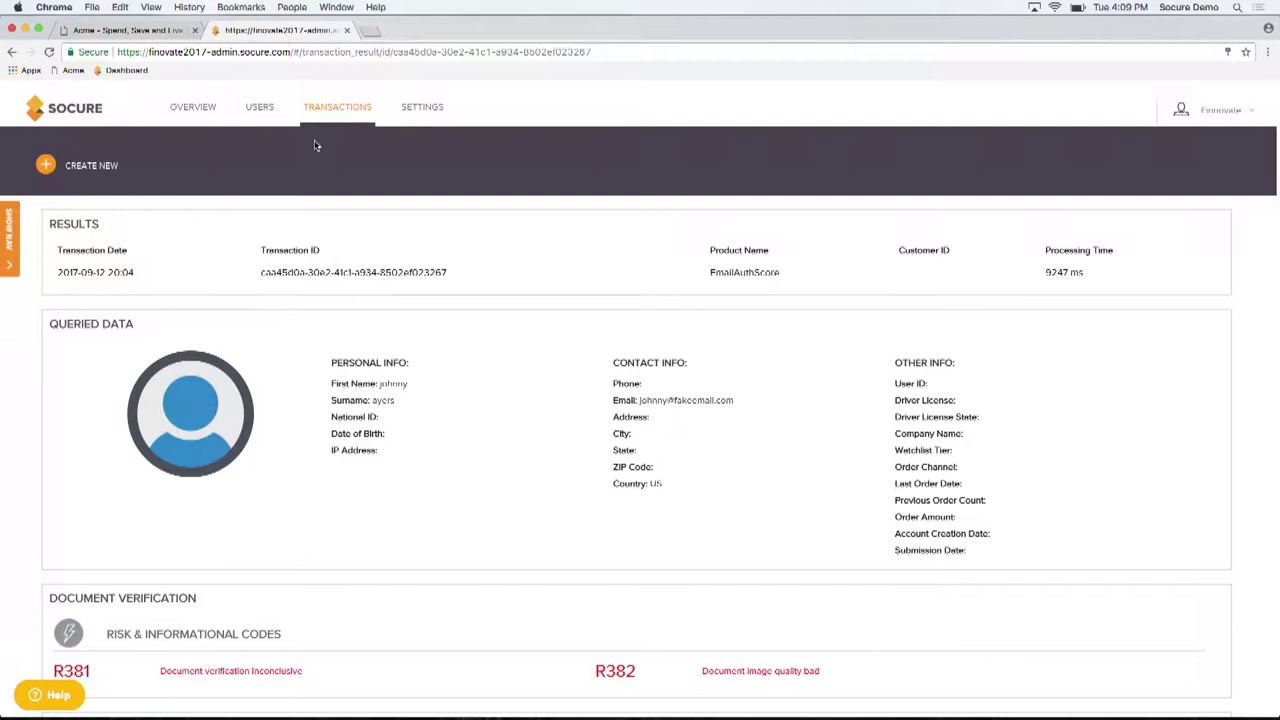
click(347, 108)
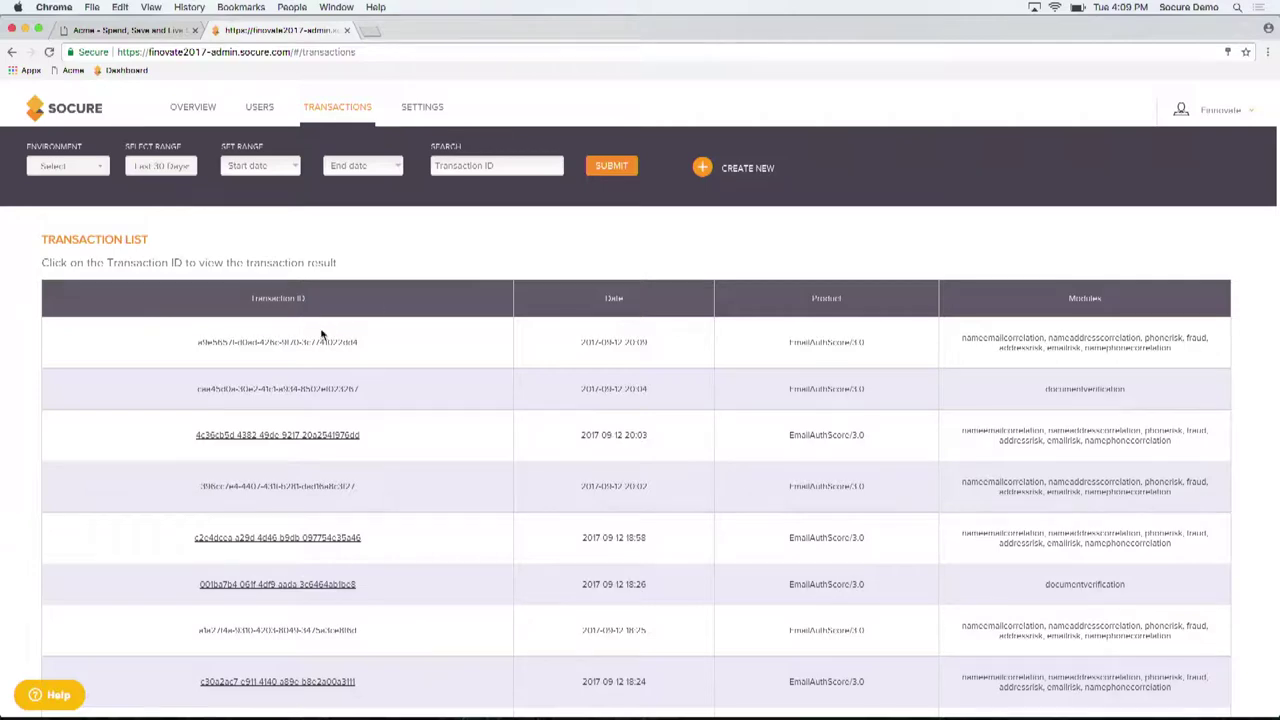
click(293, 342)
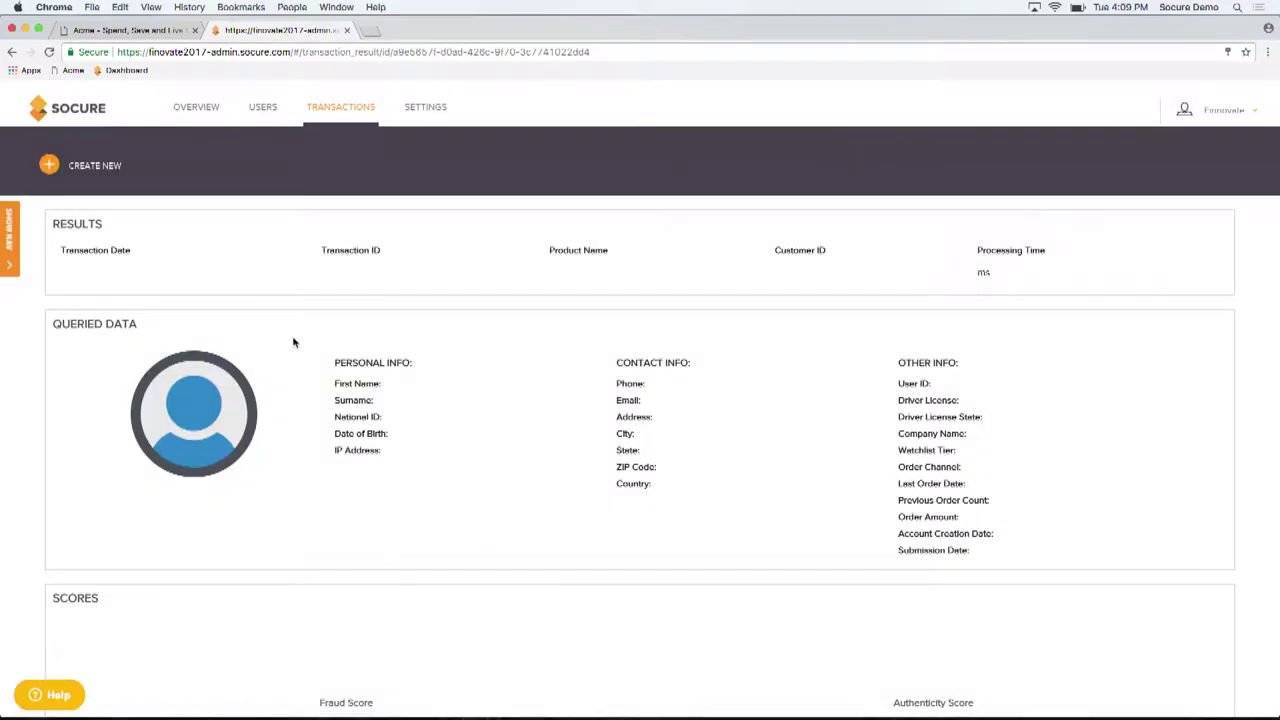
Review the result's 0.0976 fraud score, risk codes and 0.2071 email risk score
scroll(497, 378, down, 5)
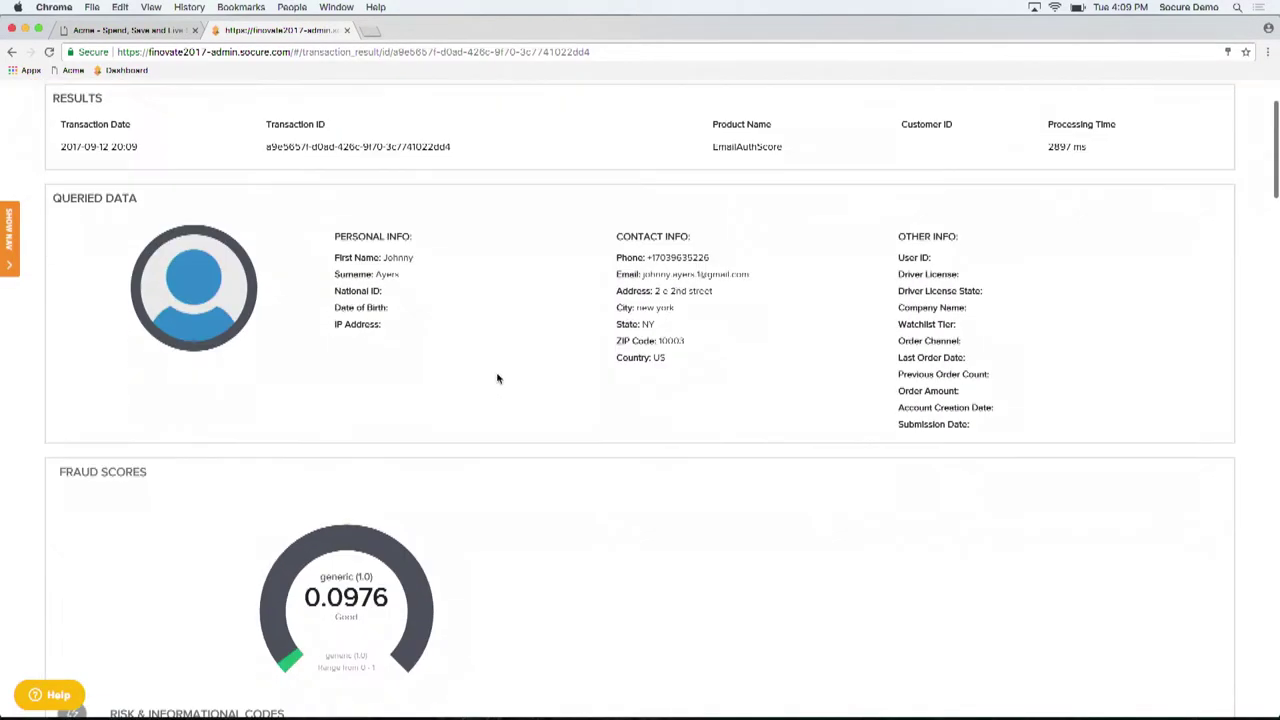
scroll(497, 378, down, 2)
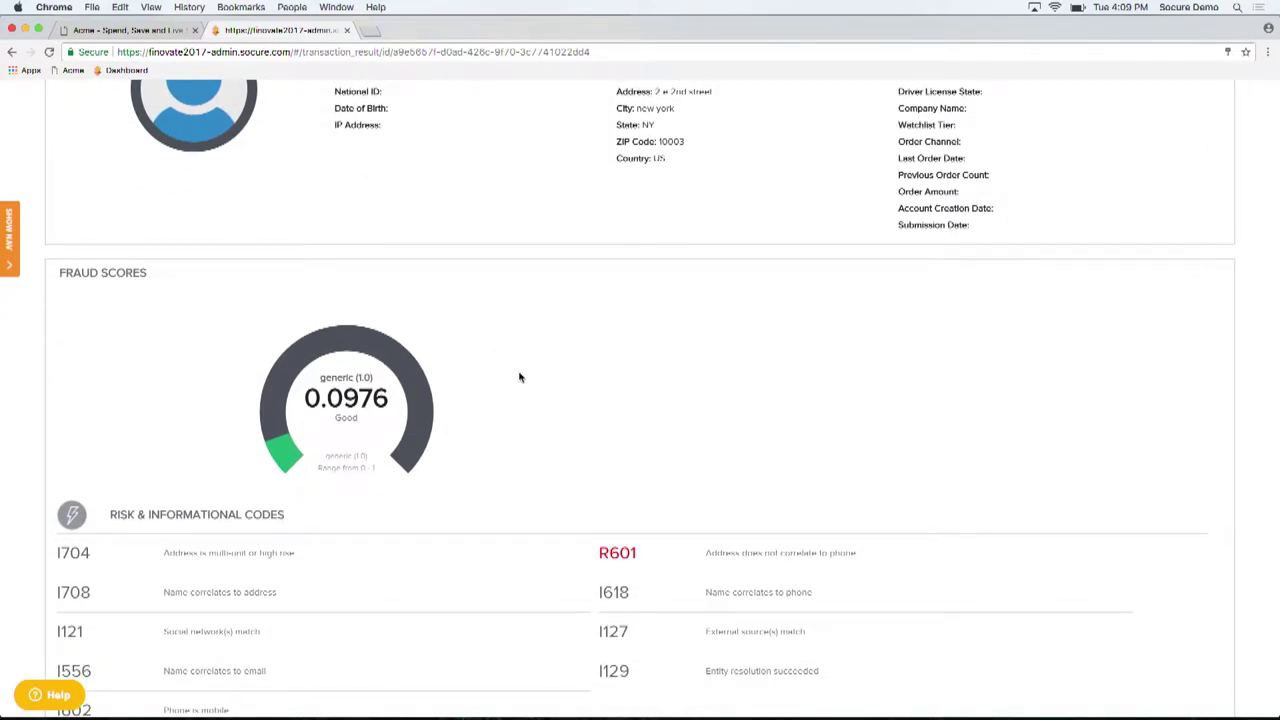
scroll(519, 377, down, 1)
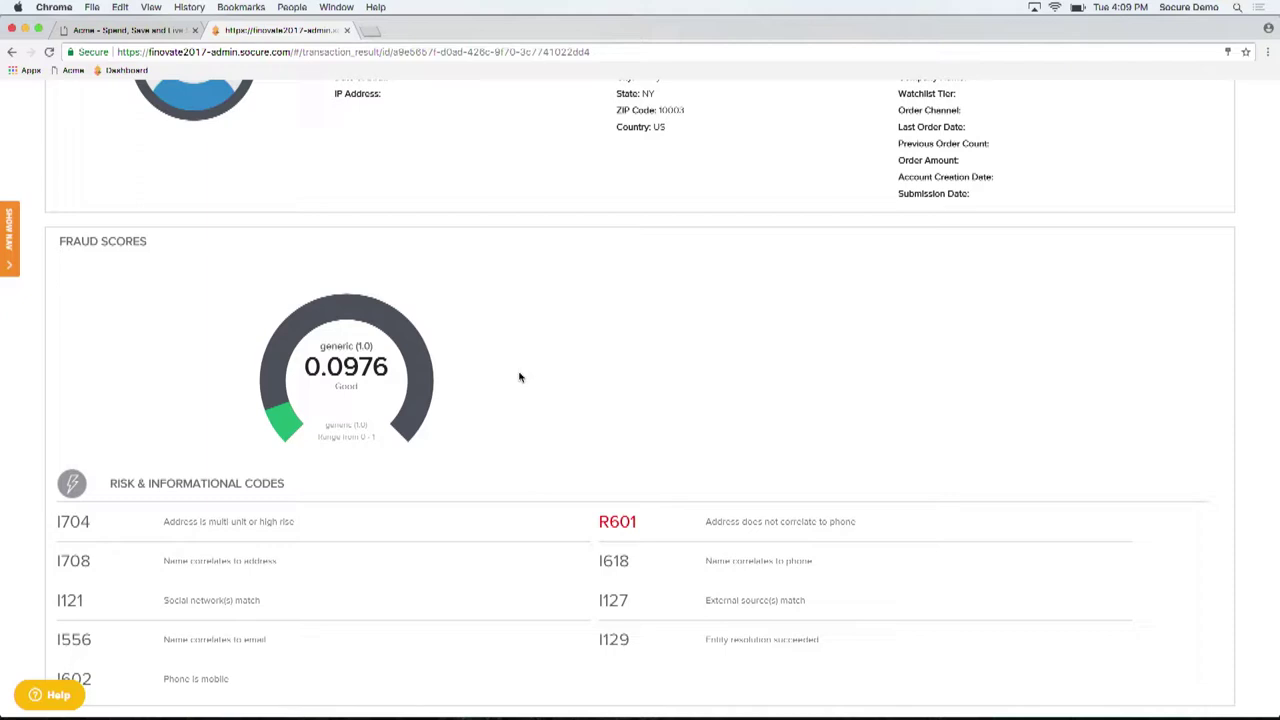
scroll(519, 377, down, 3)
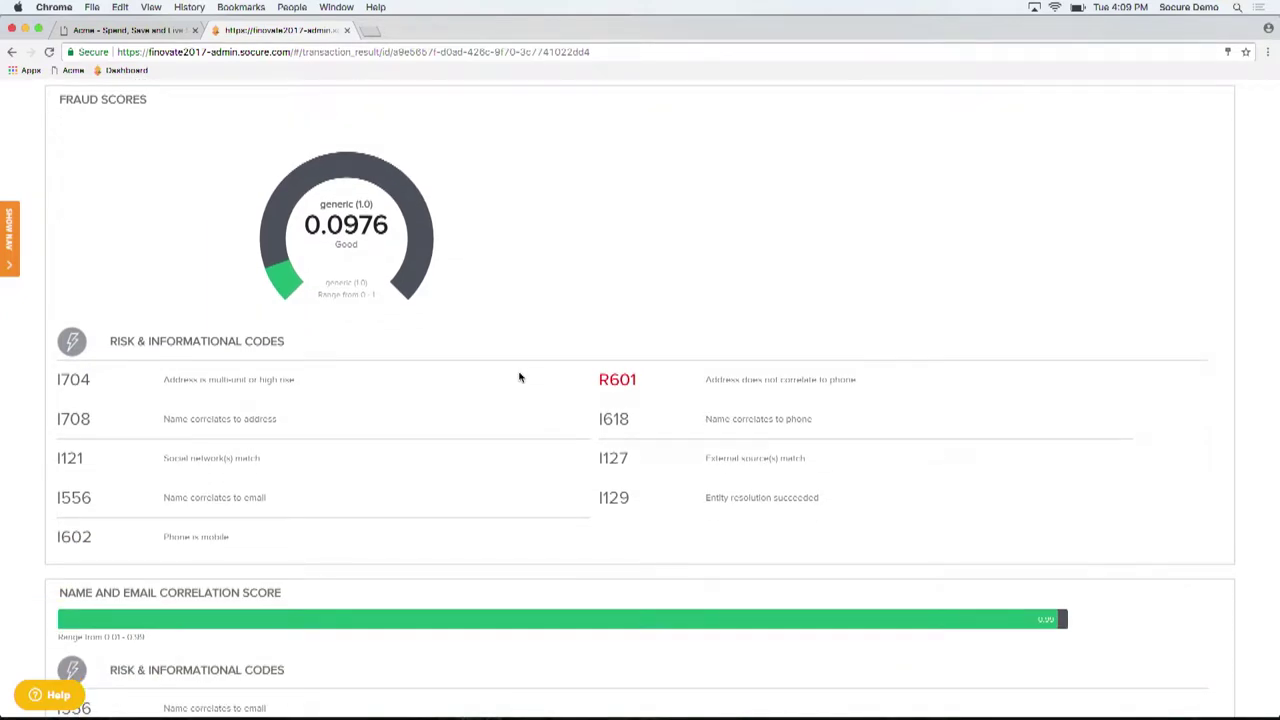
scroll(519, 377, down, 3)
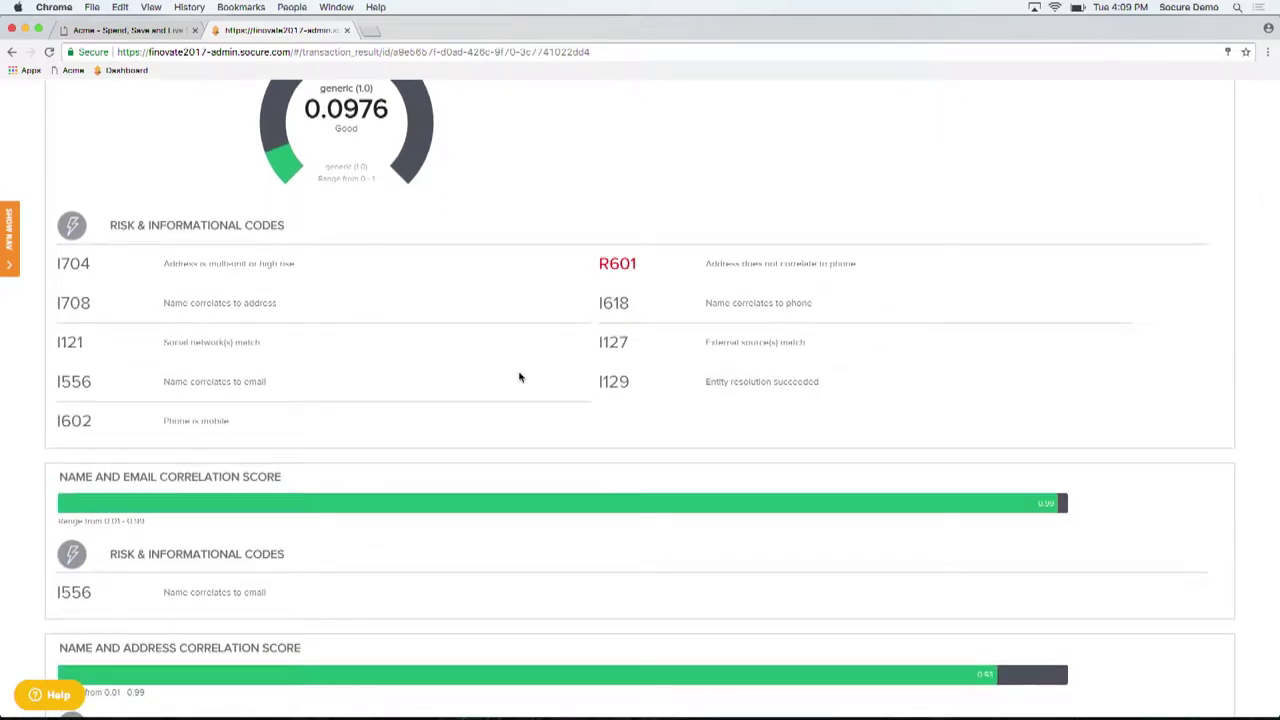
scroll(519, 377, down, 6)
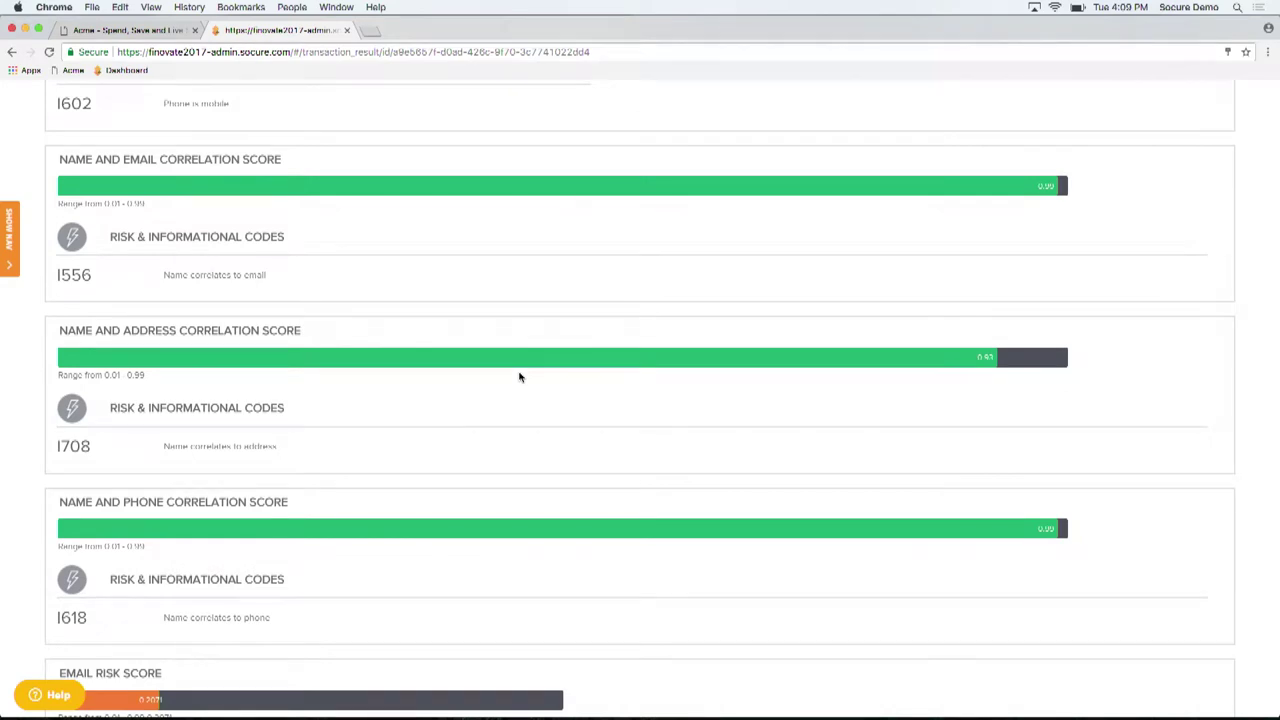
scroll(519, 377, down, 10)
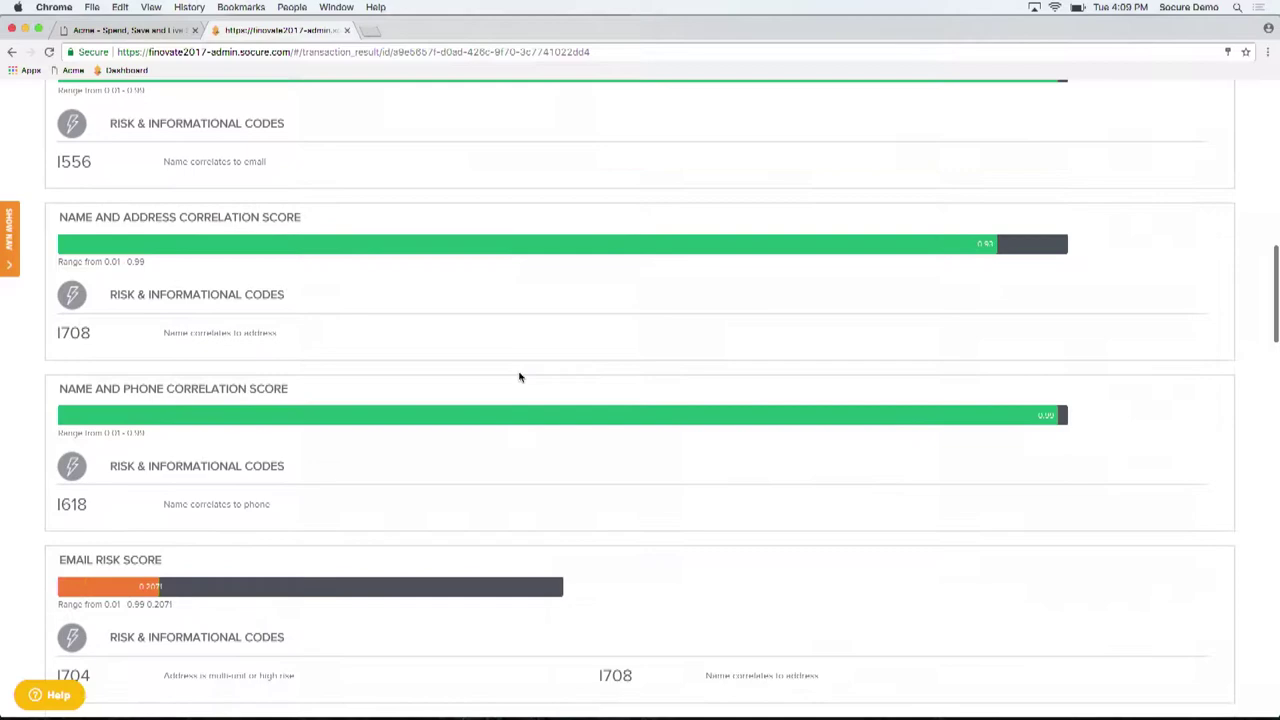
scroll(580, 328, down, 1)
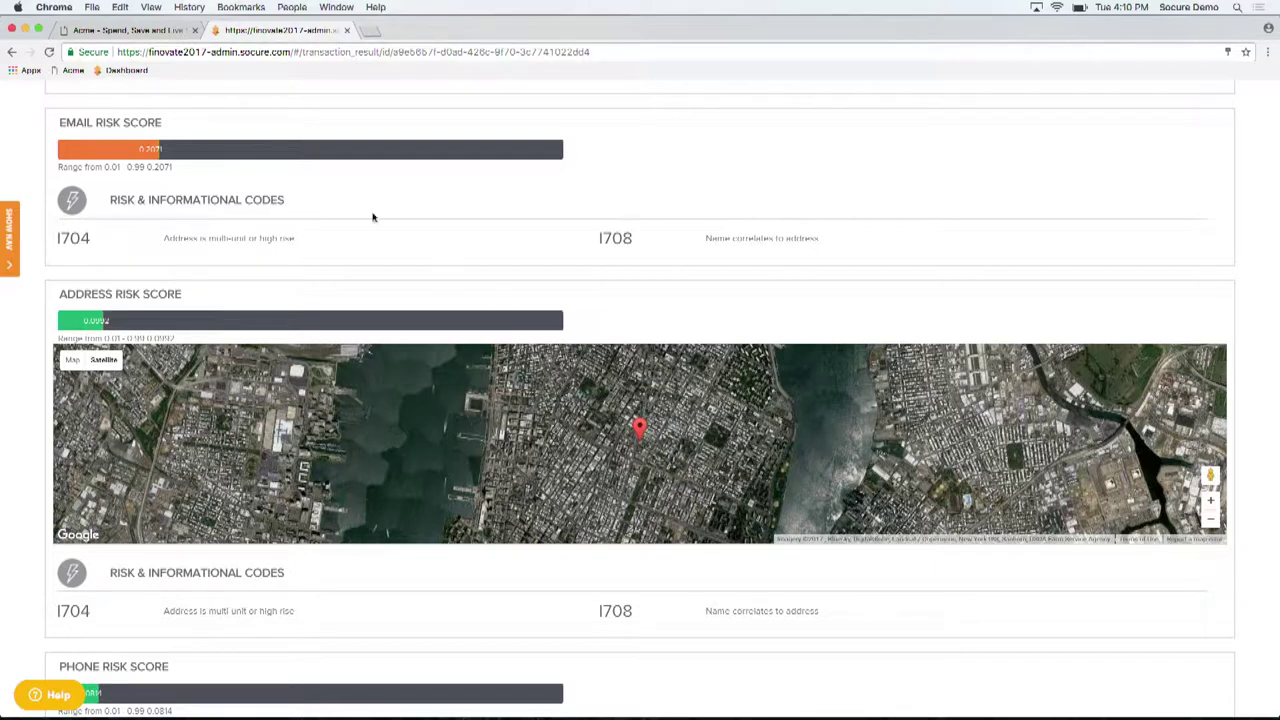
Start a new ACME registration with the second applicant's name, email and phone number
click(157, 37)
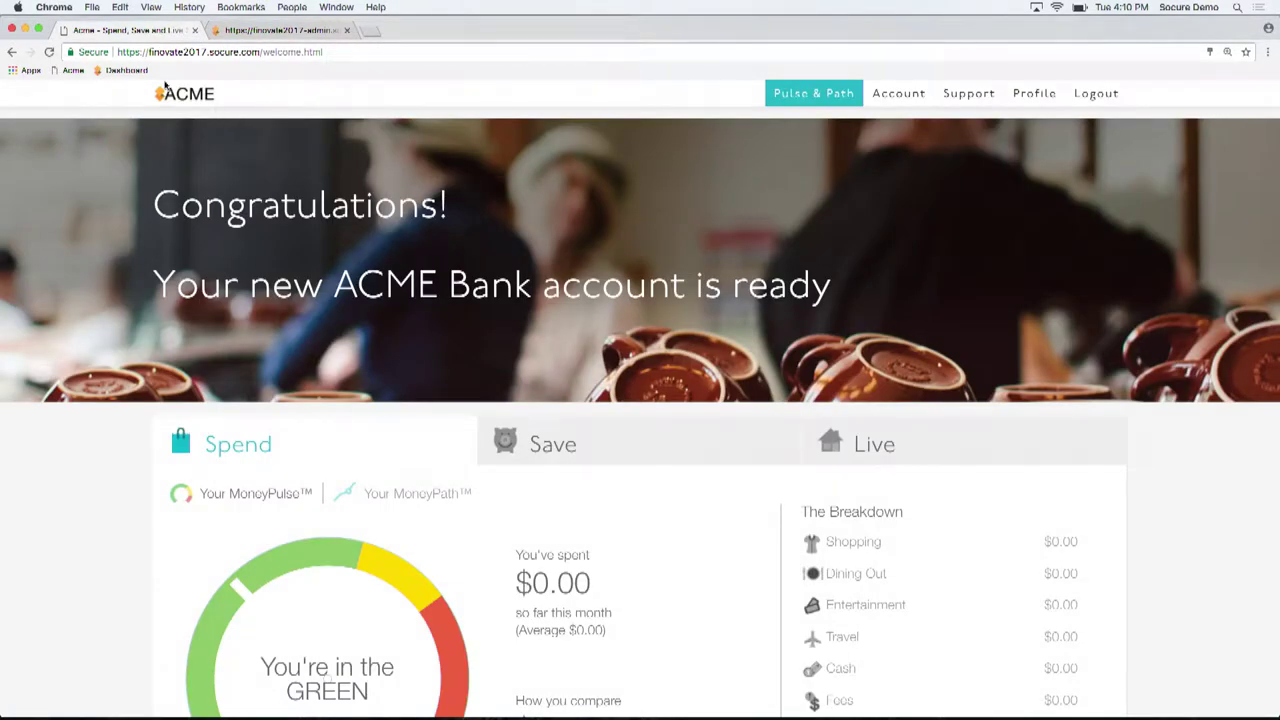
click(73, 70)
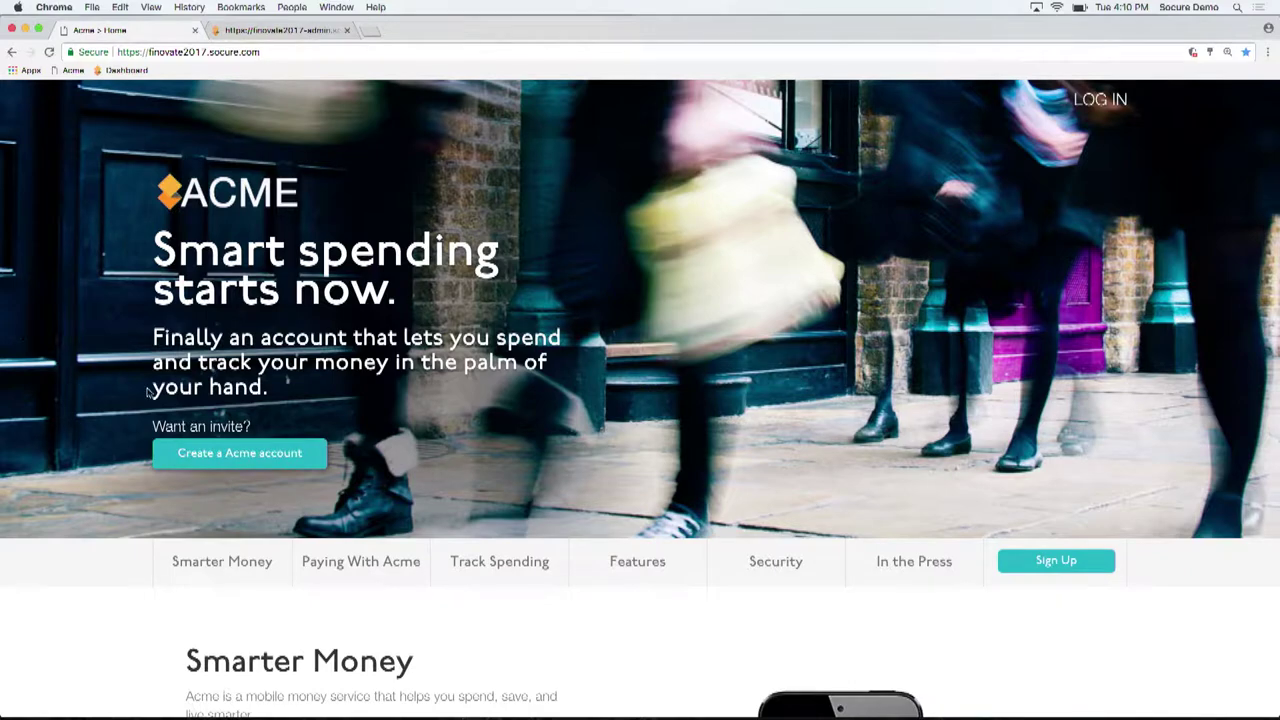
click(298, 457)
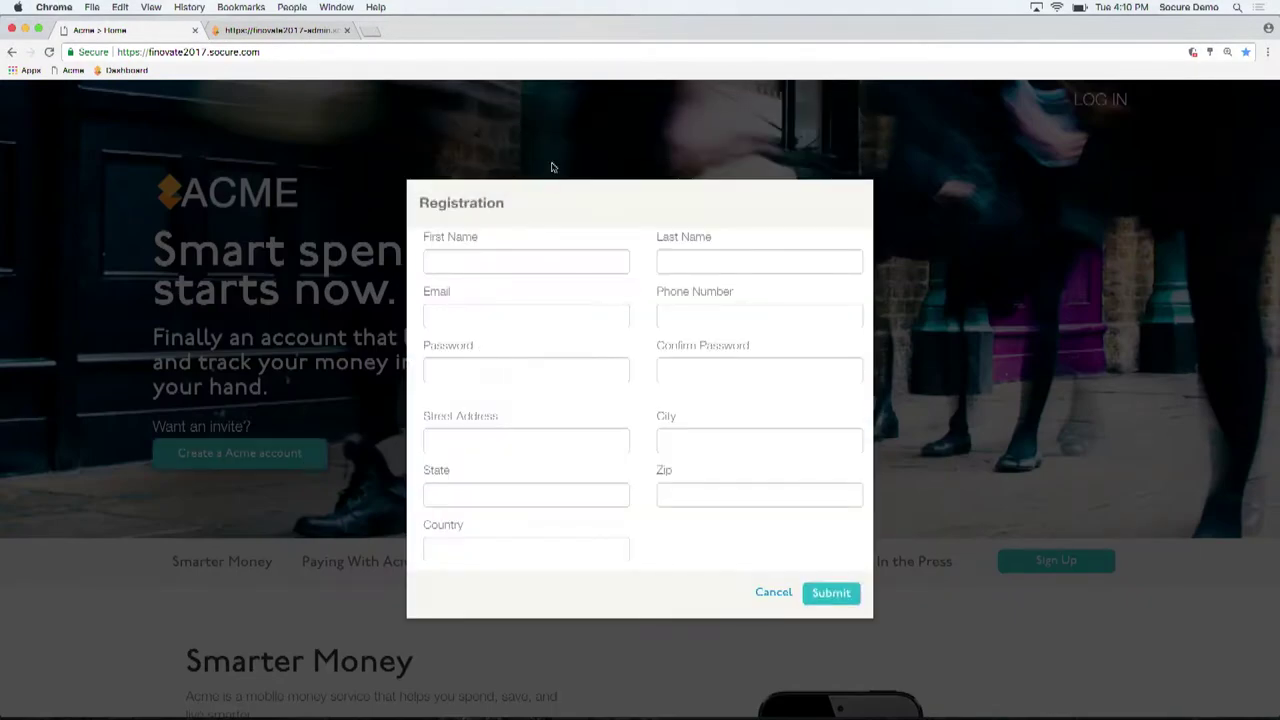
click(462, 258)
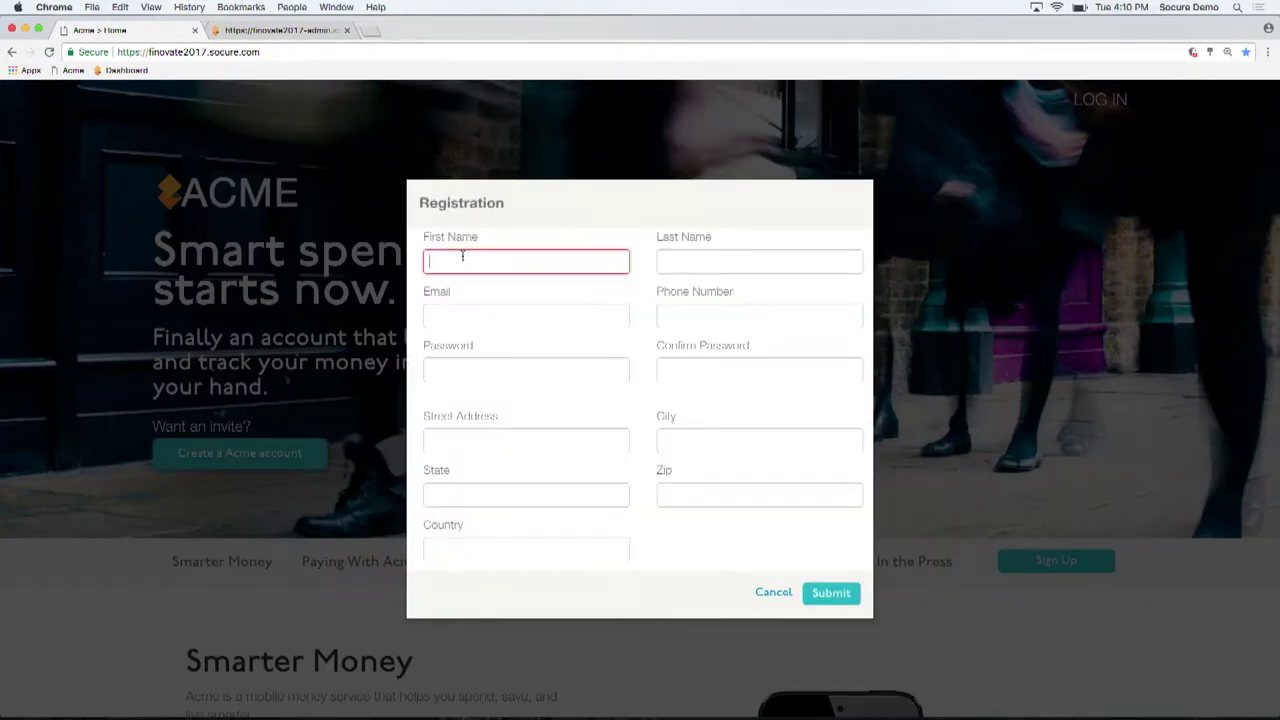
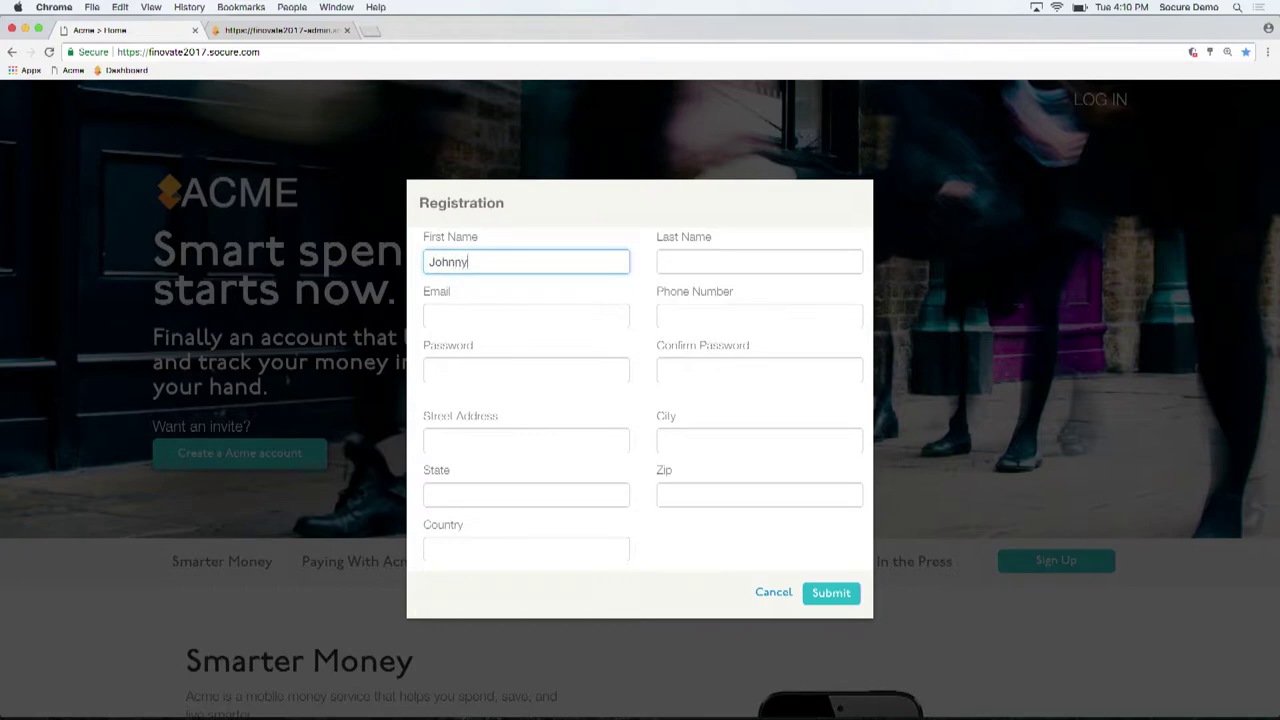
key(Tab)
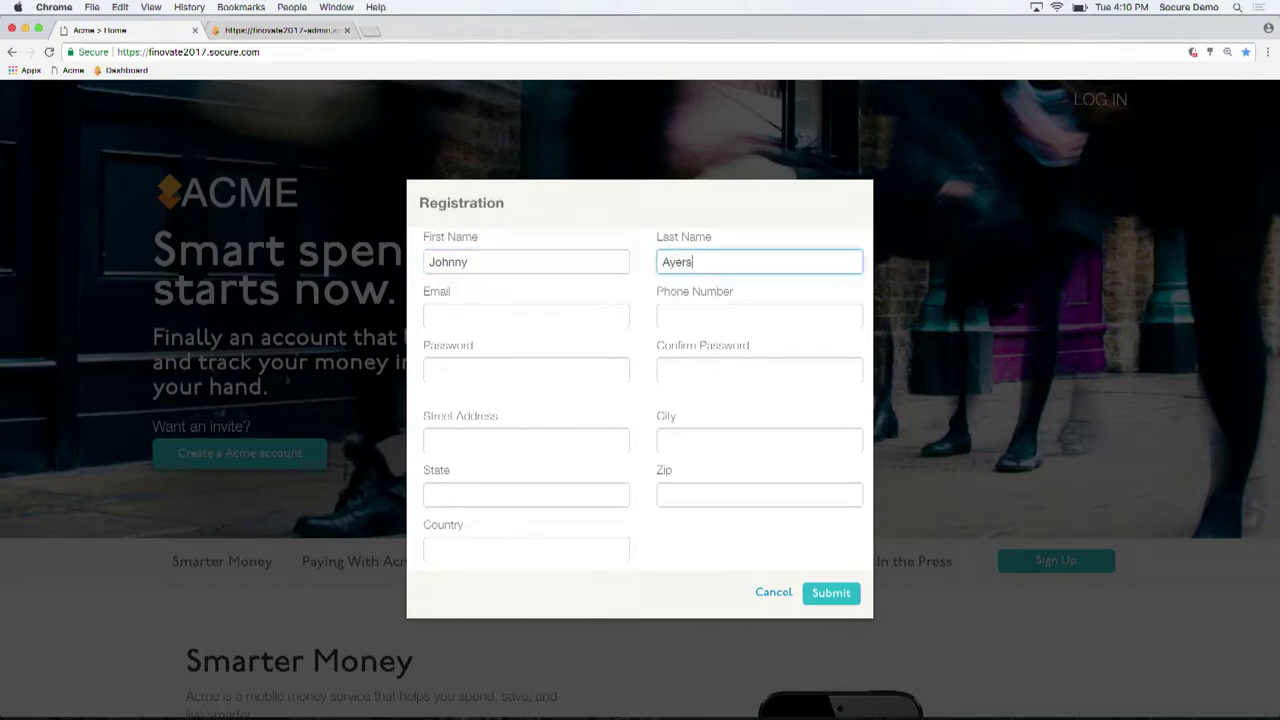
click(431, 316)
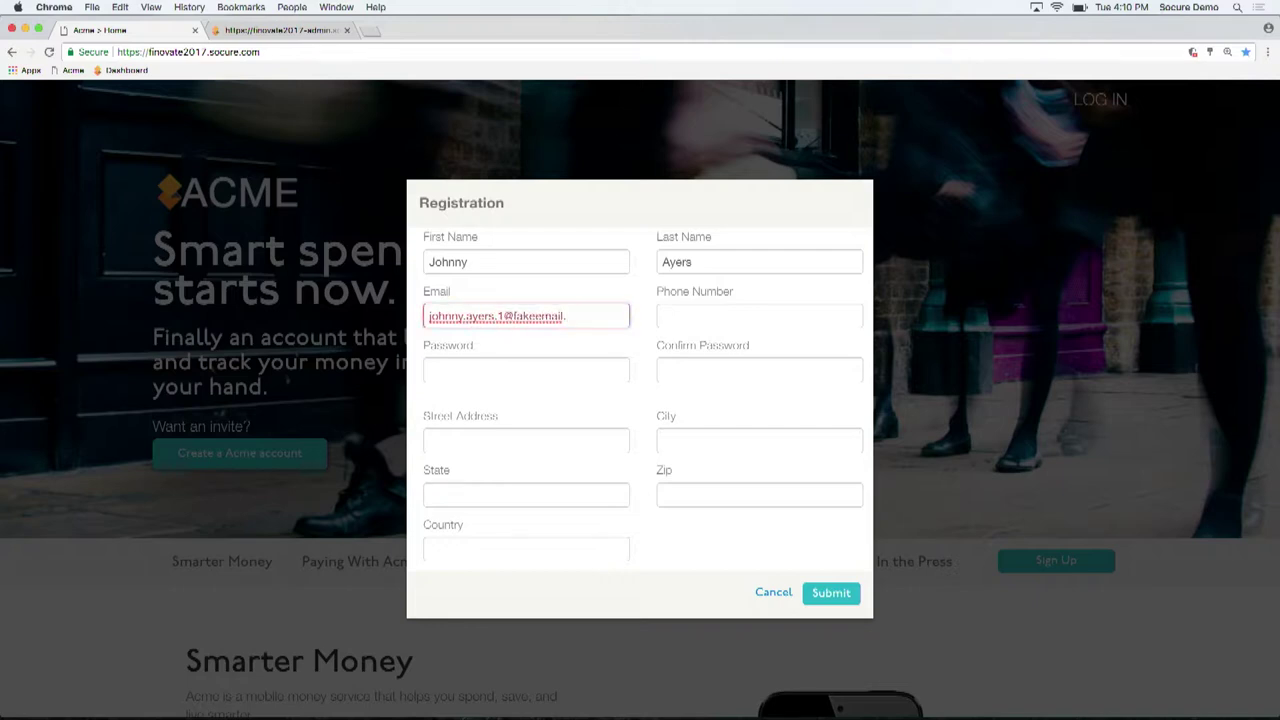
key(Tab)
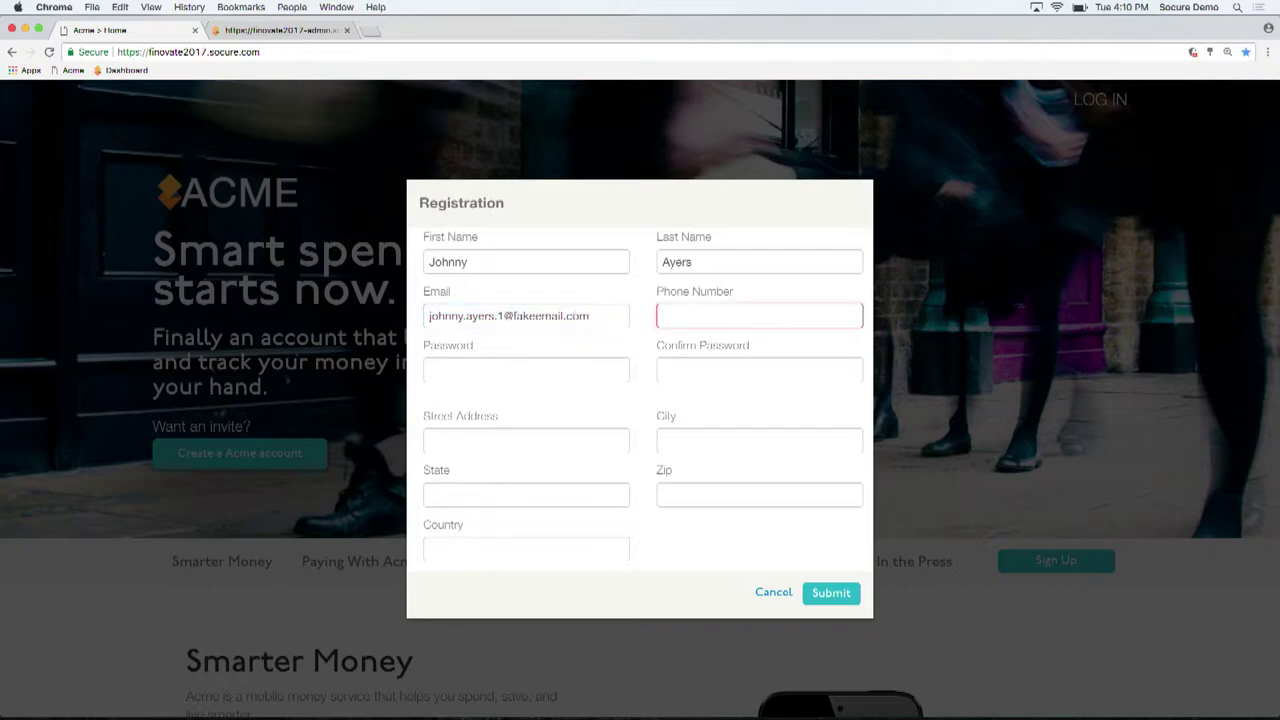
text(+15551234567)
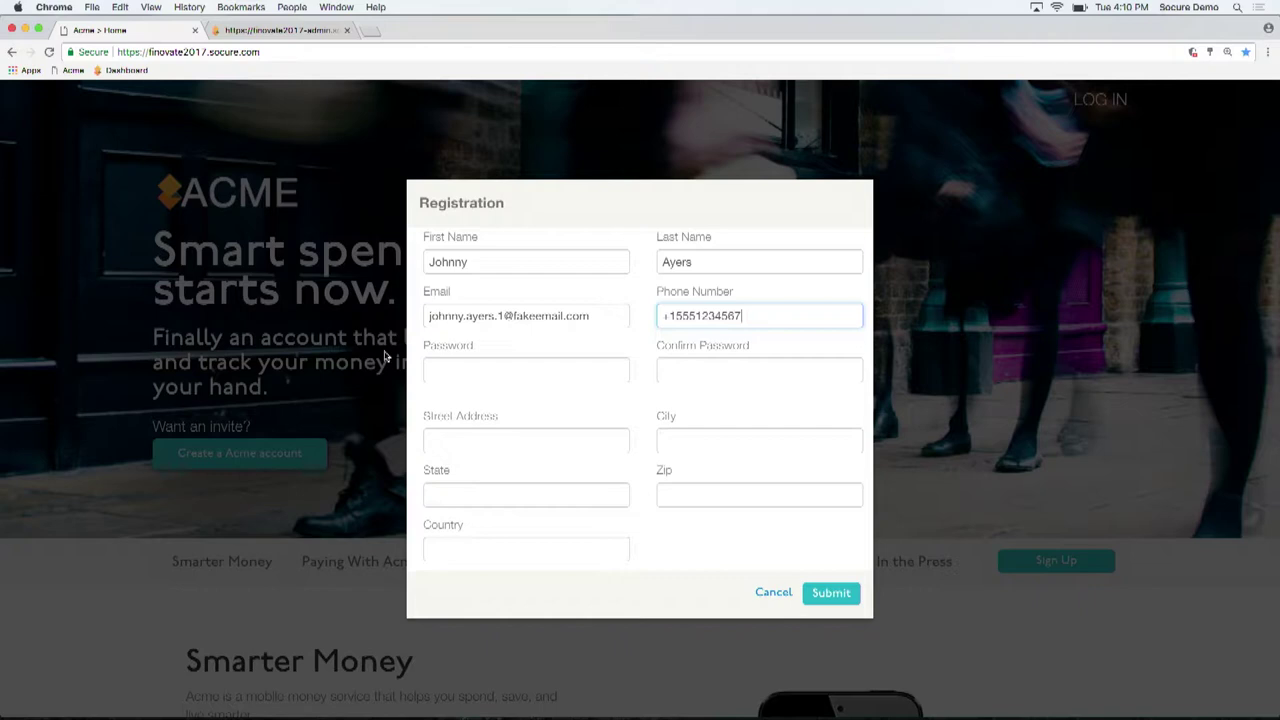
Enter a matching password and the applicant's street, city, state, zip code and country
click(437, 372)
text(test)
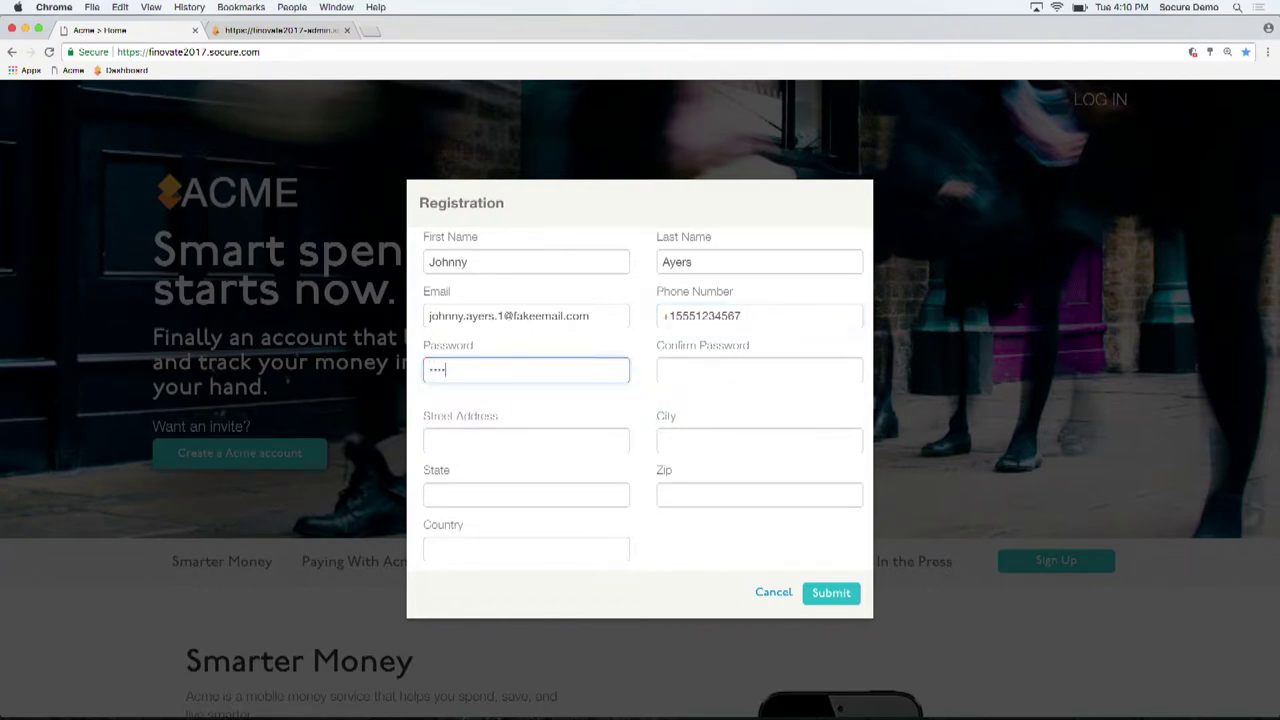
key(Tab)
text(test)
key(Tab)
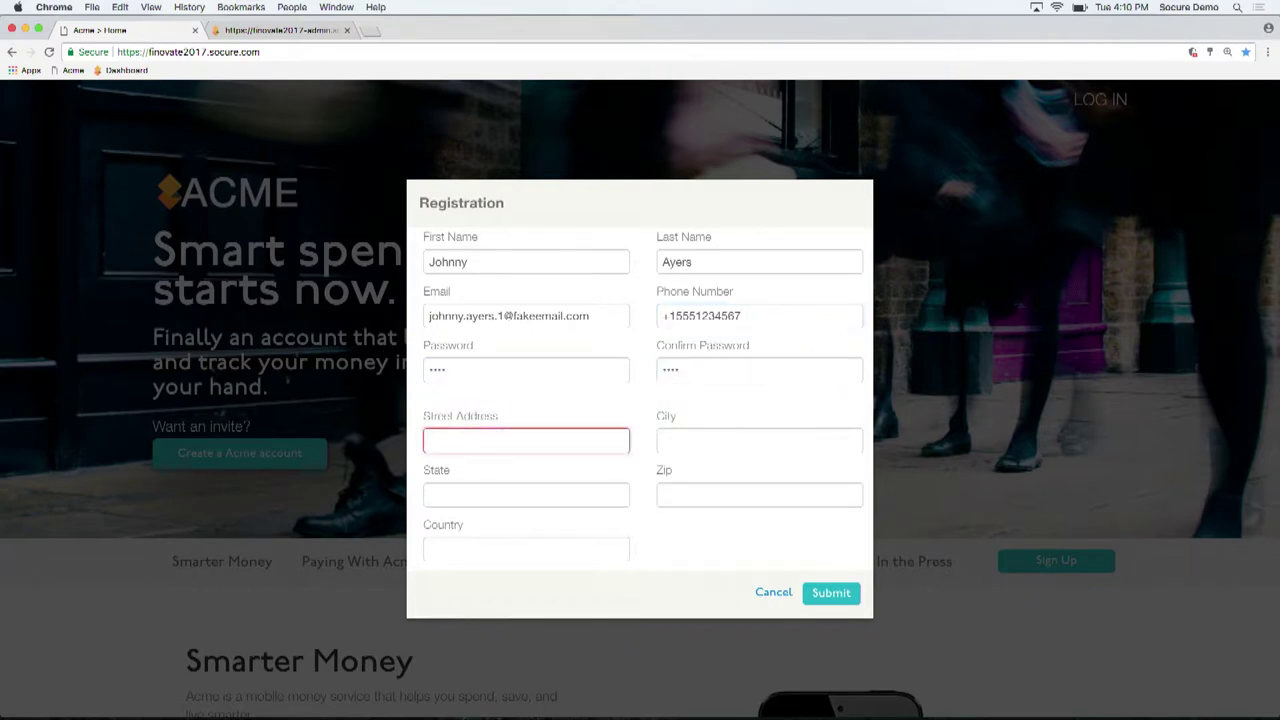
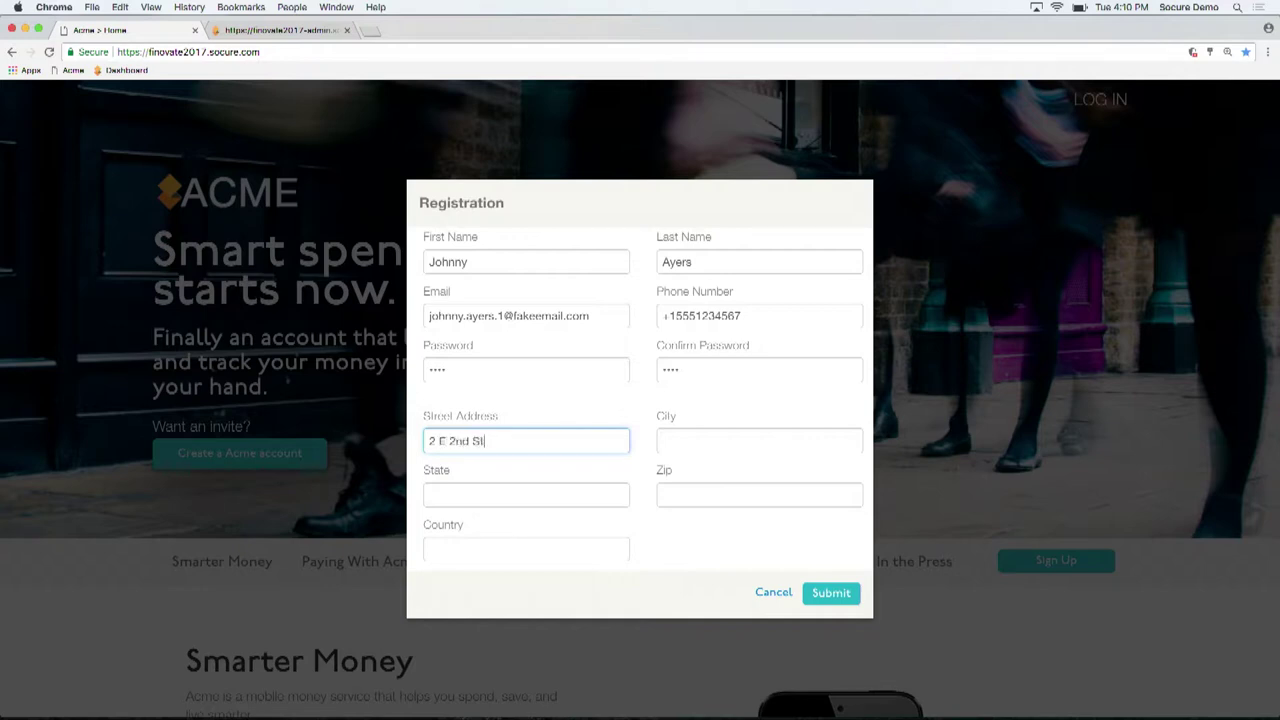
key(Tab)
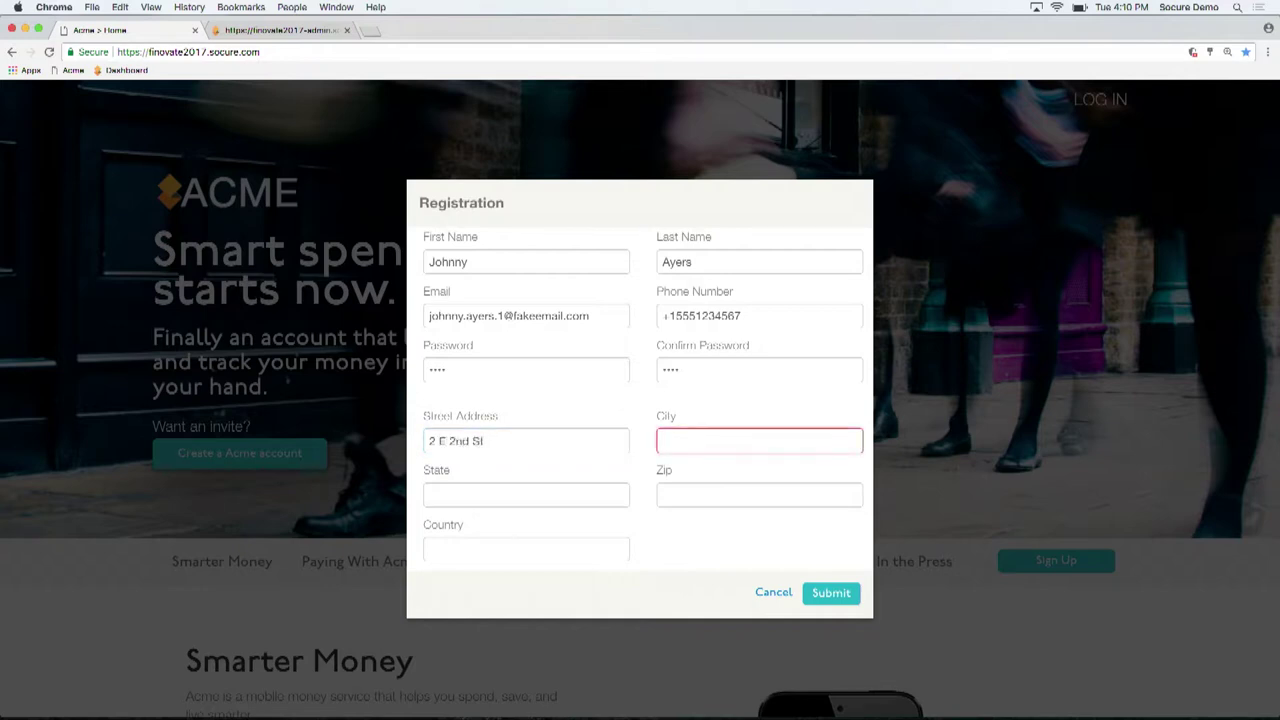
text(New York)
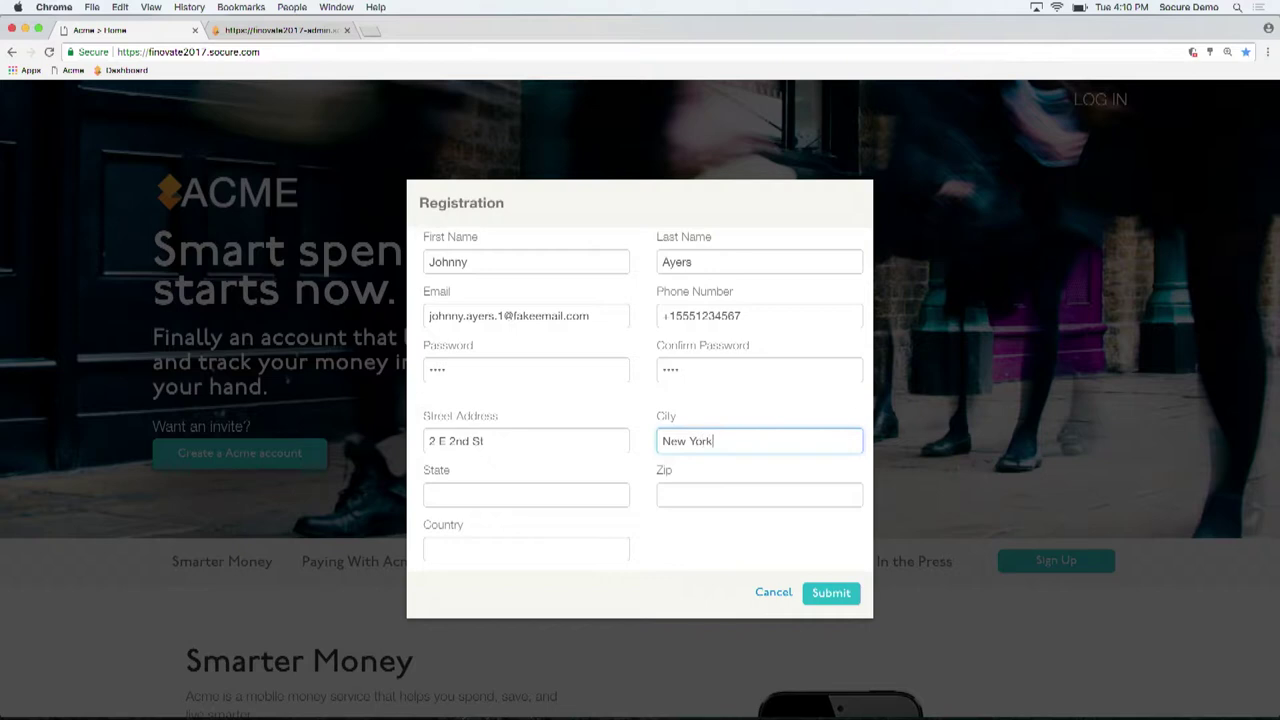
key(Tab)
text(NY)
key(Tab)
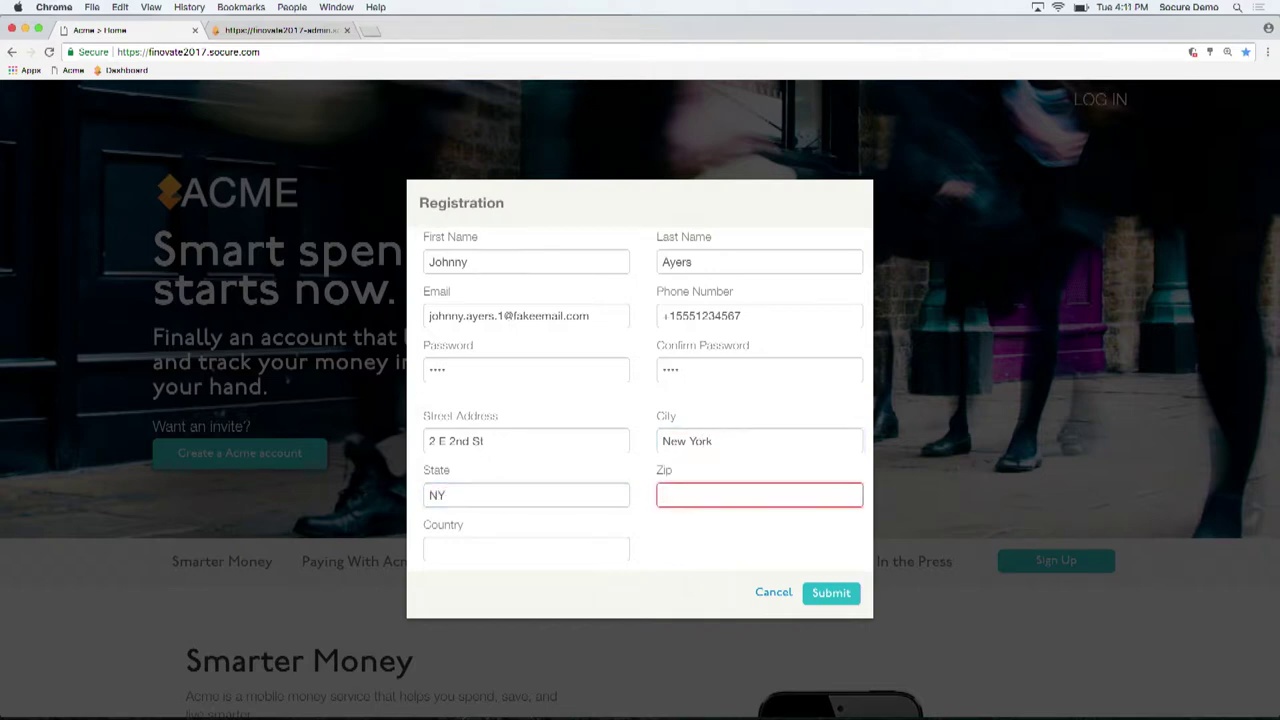
text(10003)
key(Tab)
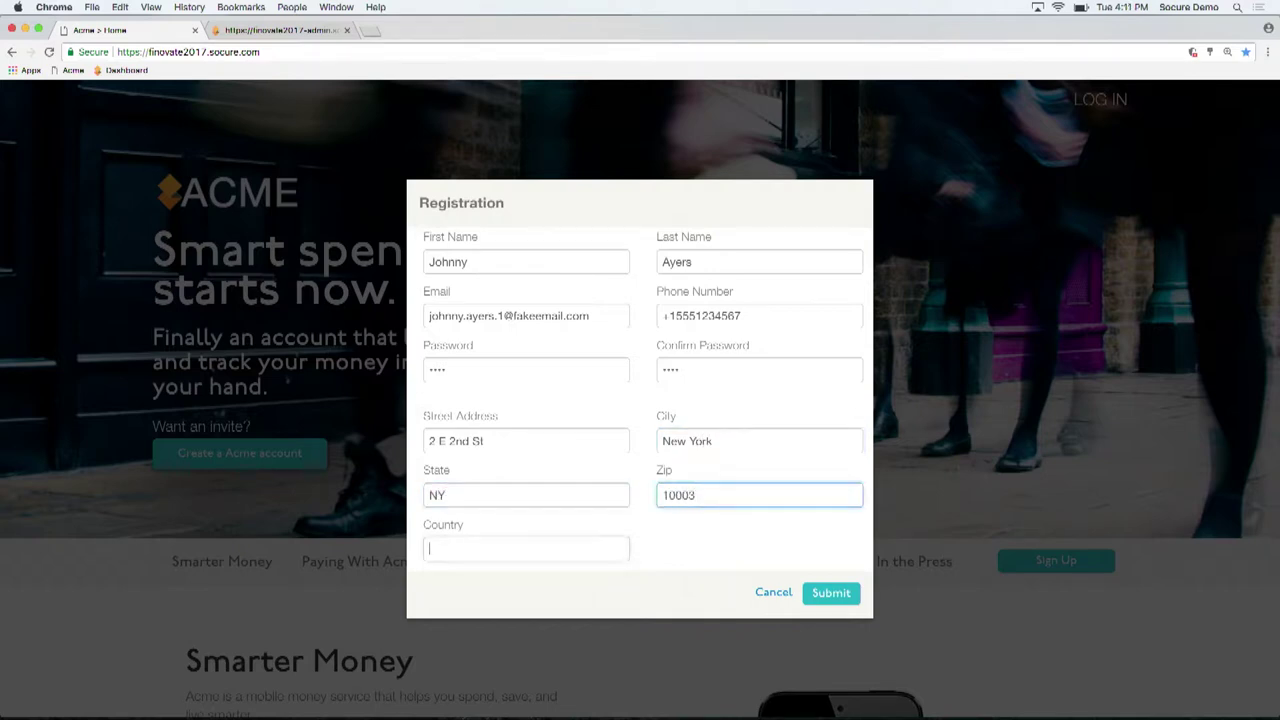
text(US)
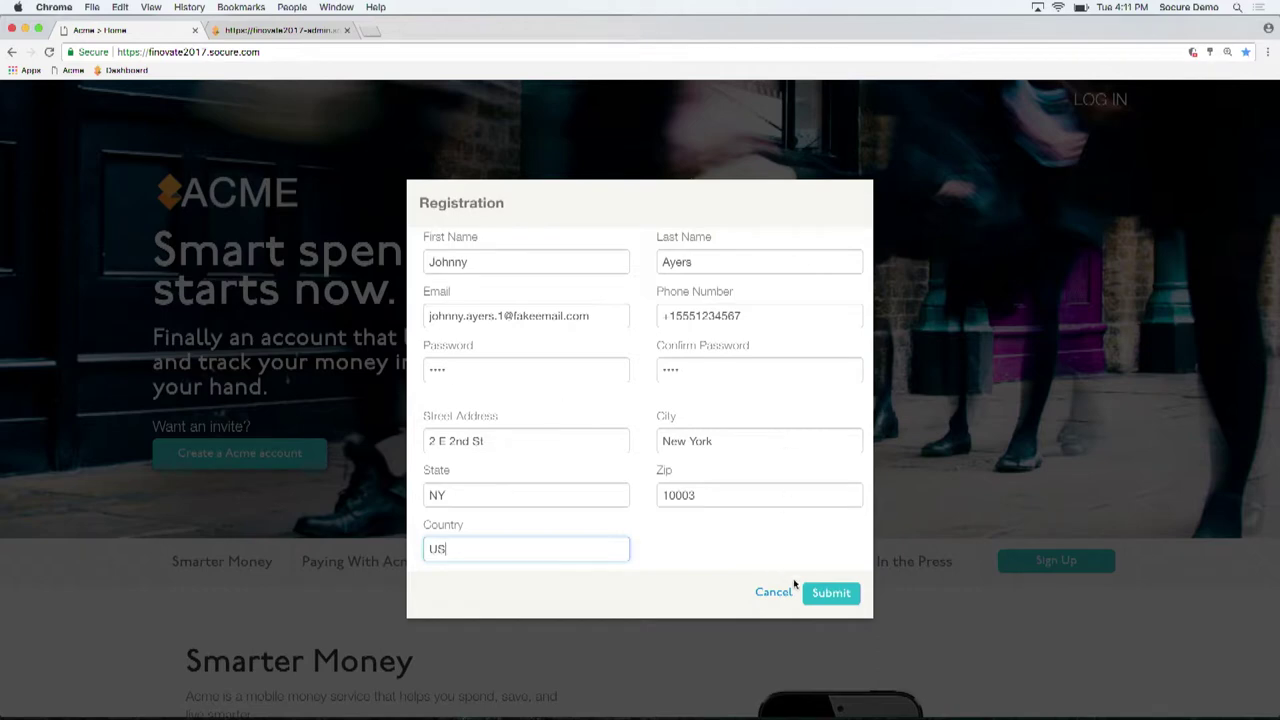
Submit the registration, then upload and submit the forged driver-license JPG from Downloads
click(820, 594)
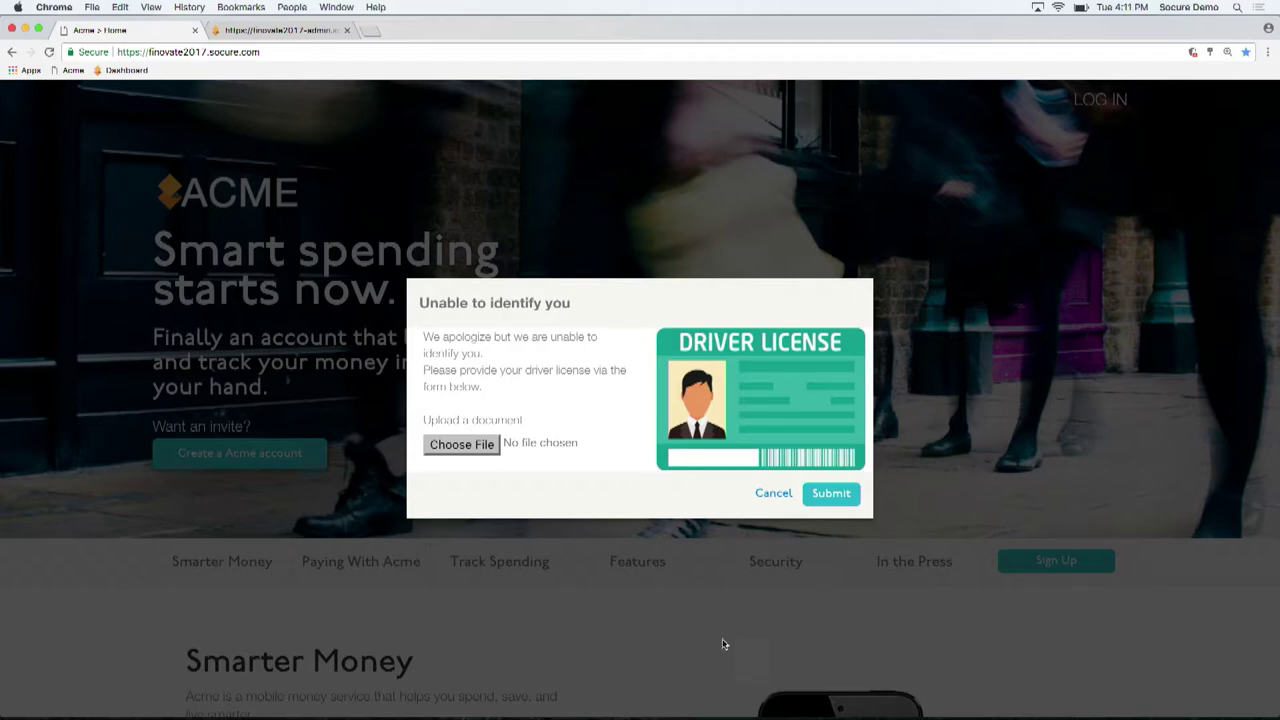
click(481, 453)
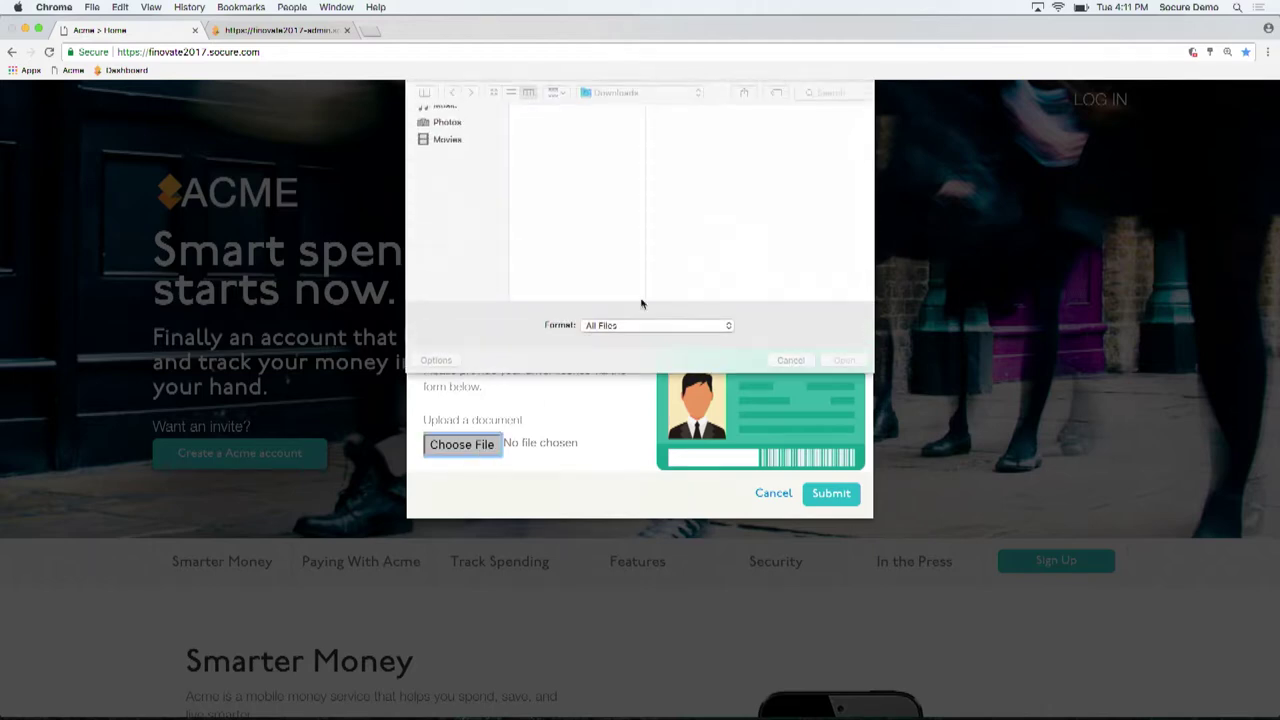
click(556, 124)
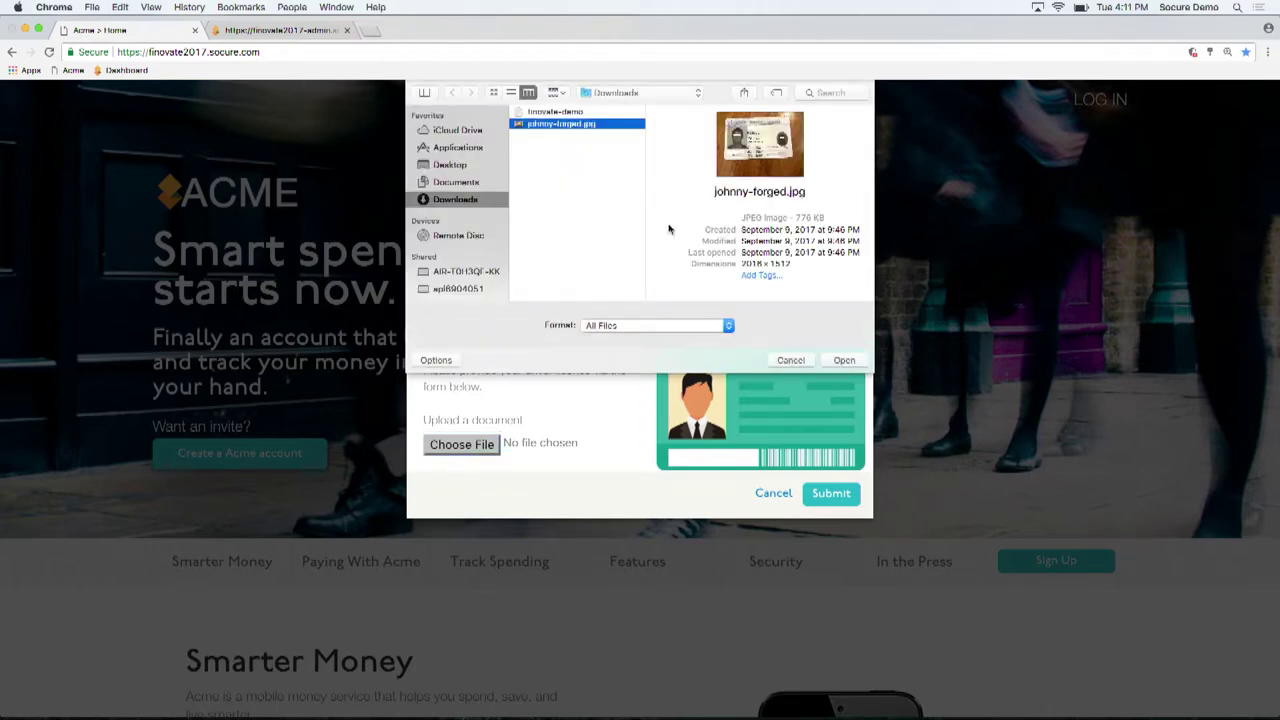
click(845, 361)
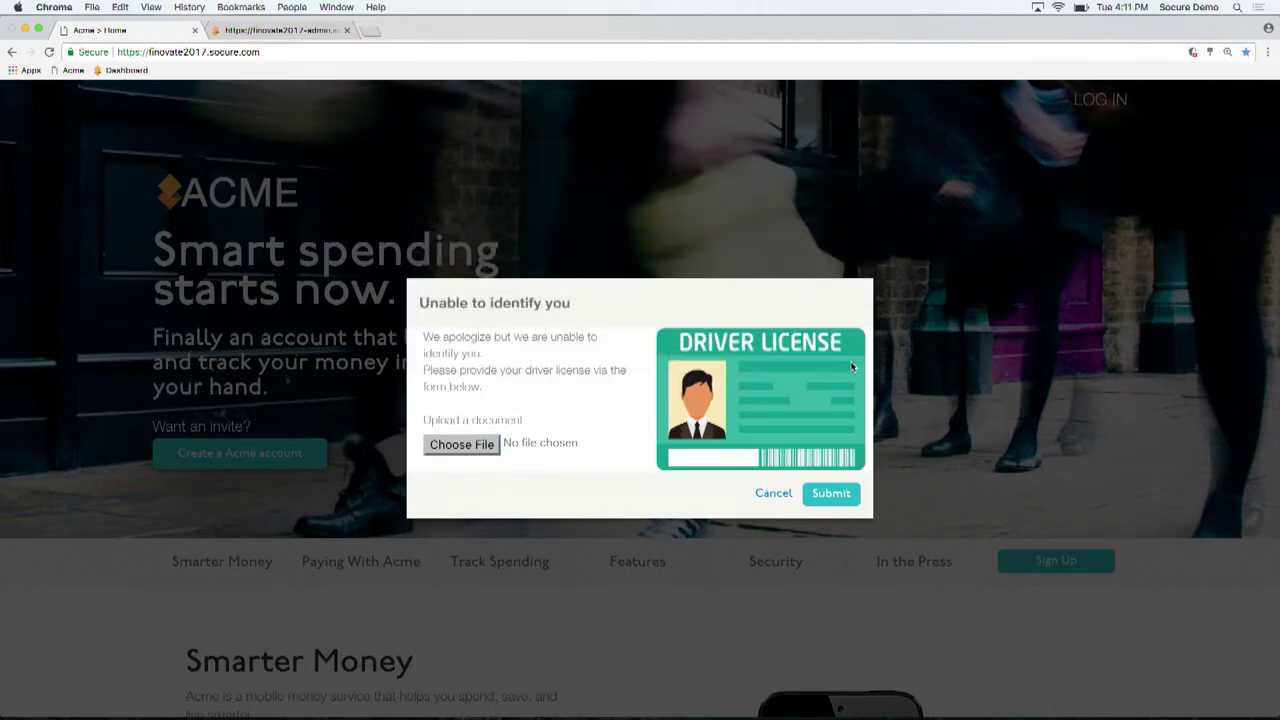
click(825, 492)
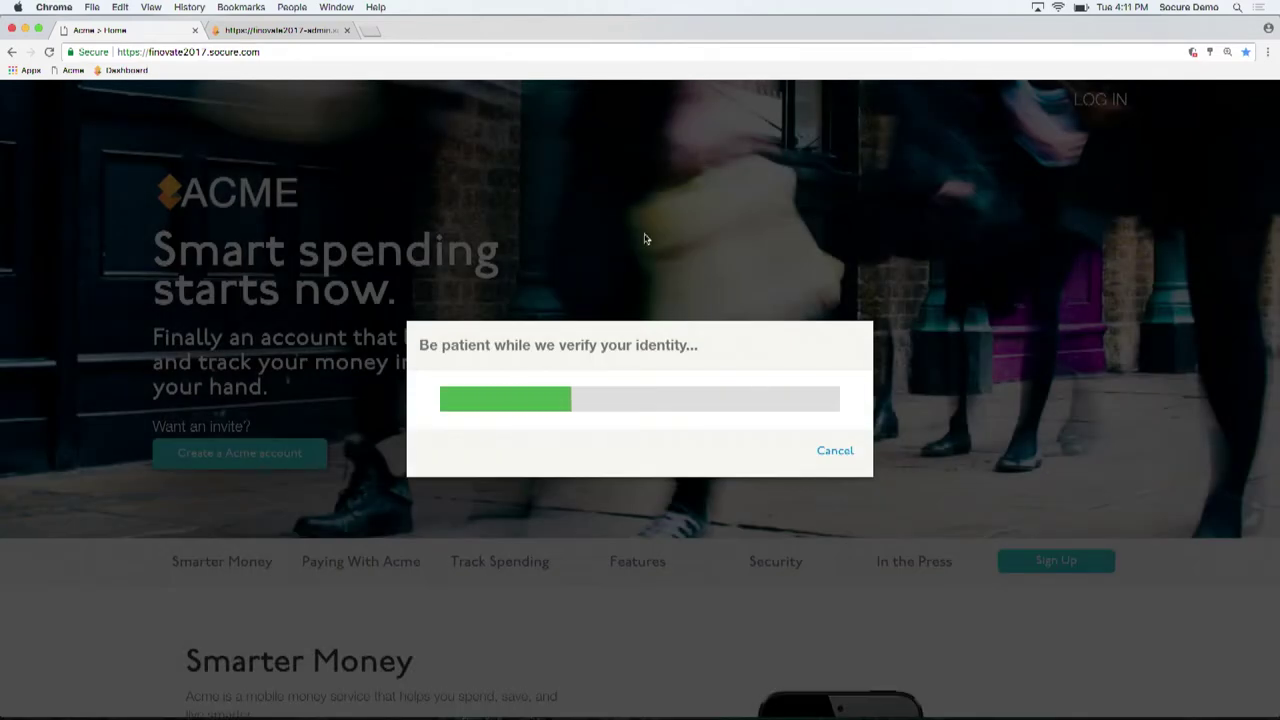
click(300, 33)
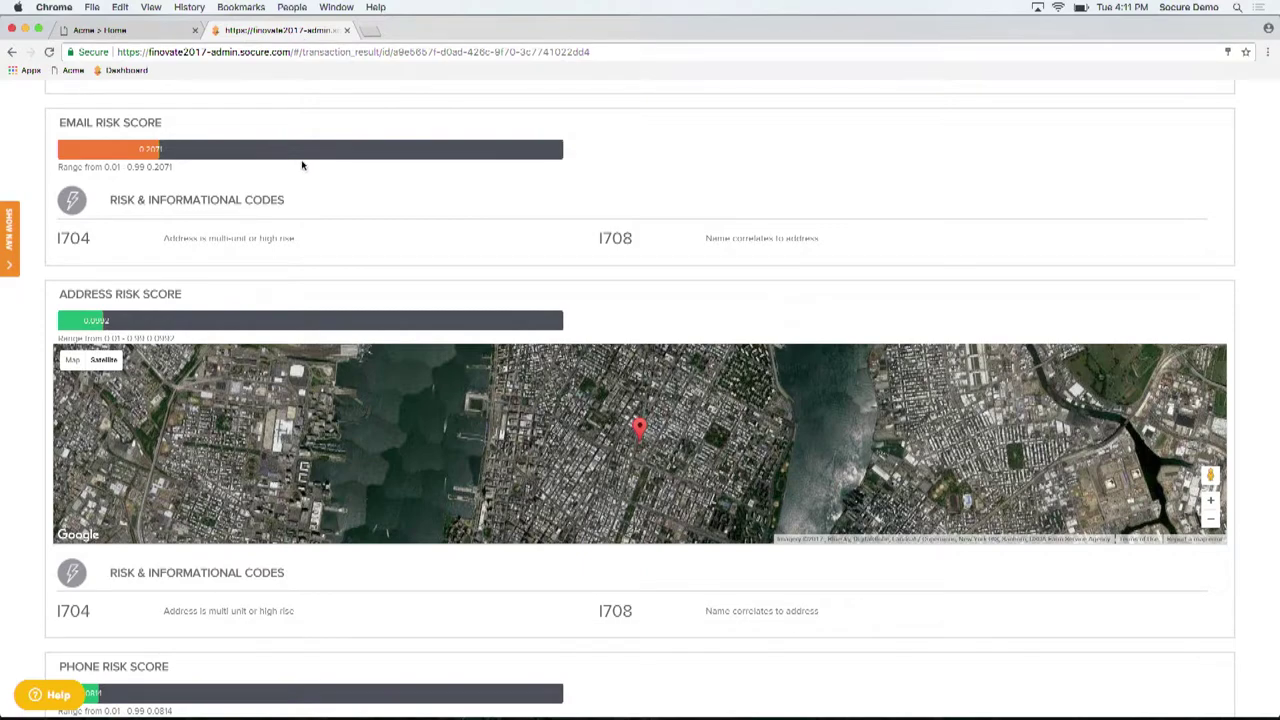
Open the newest sign-up transaction and check its 0.3738 fraud score with risk codes R551 and R606
scroll(138, 110, up, 10)
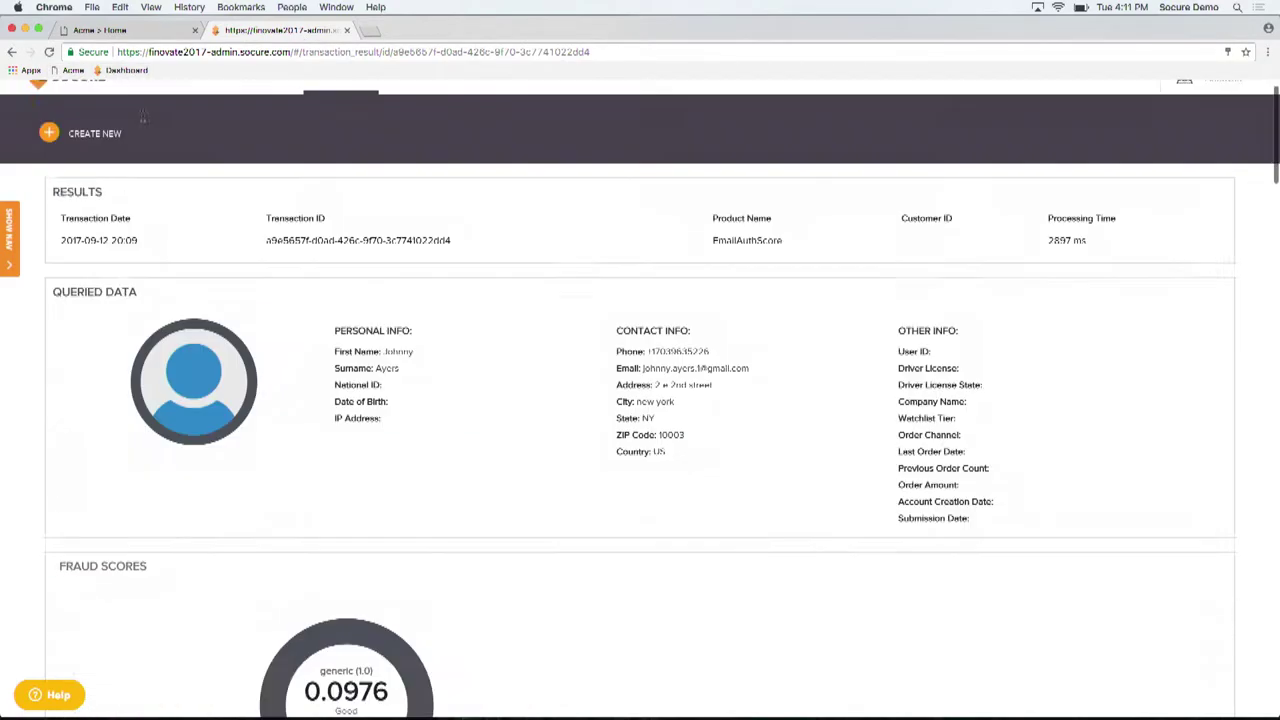
click(356, 110)
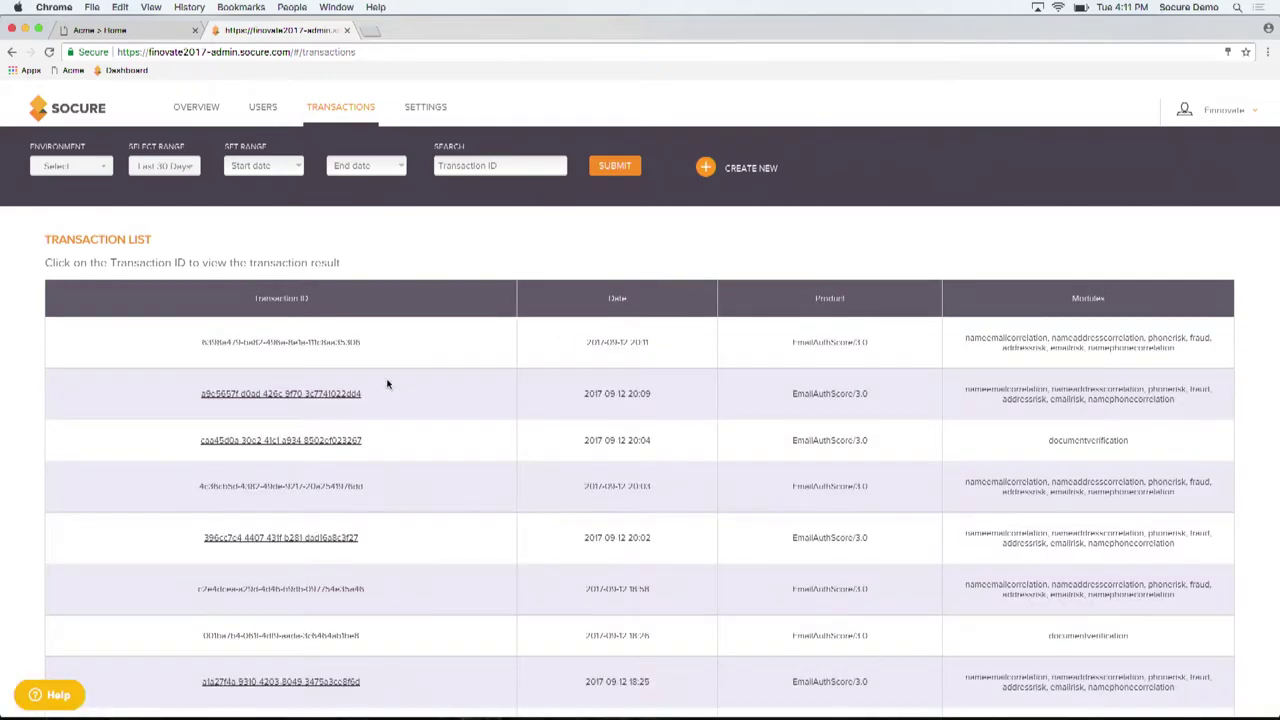
click(316, 343)
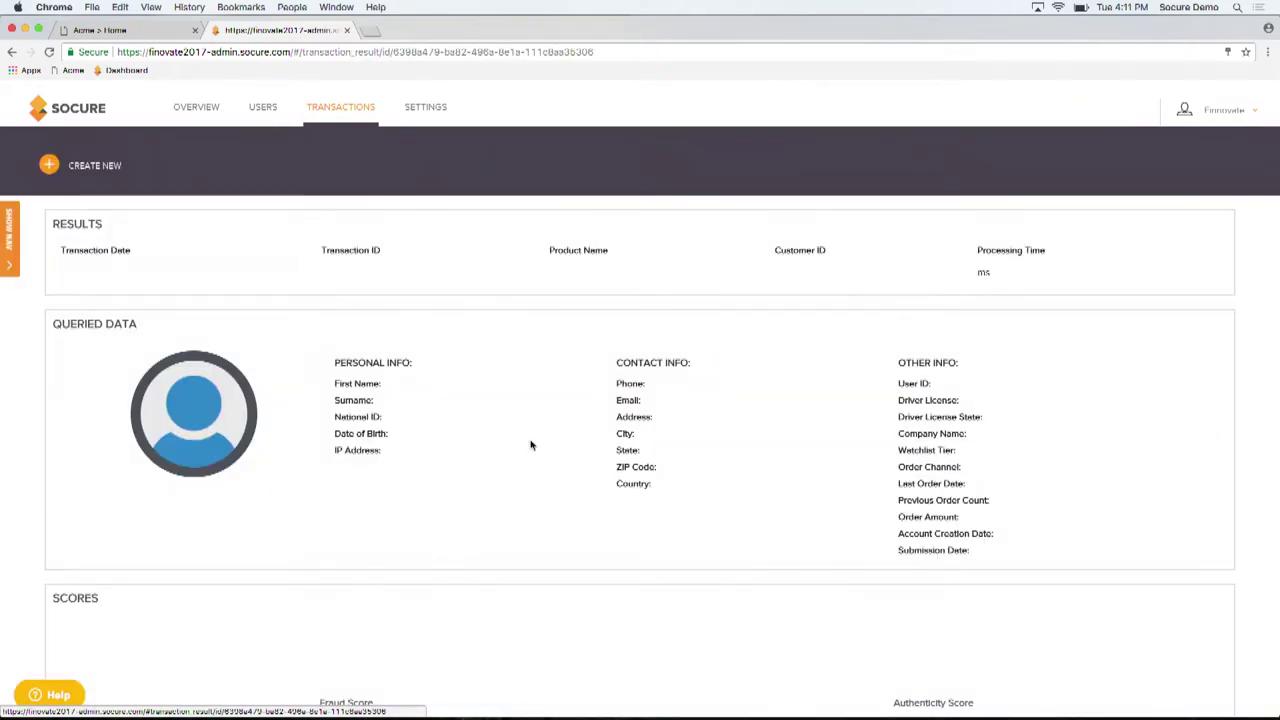
scroll(680, 486, down, 5)
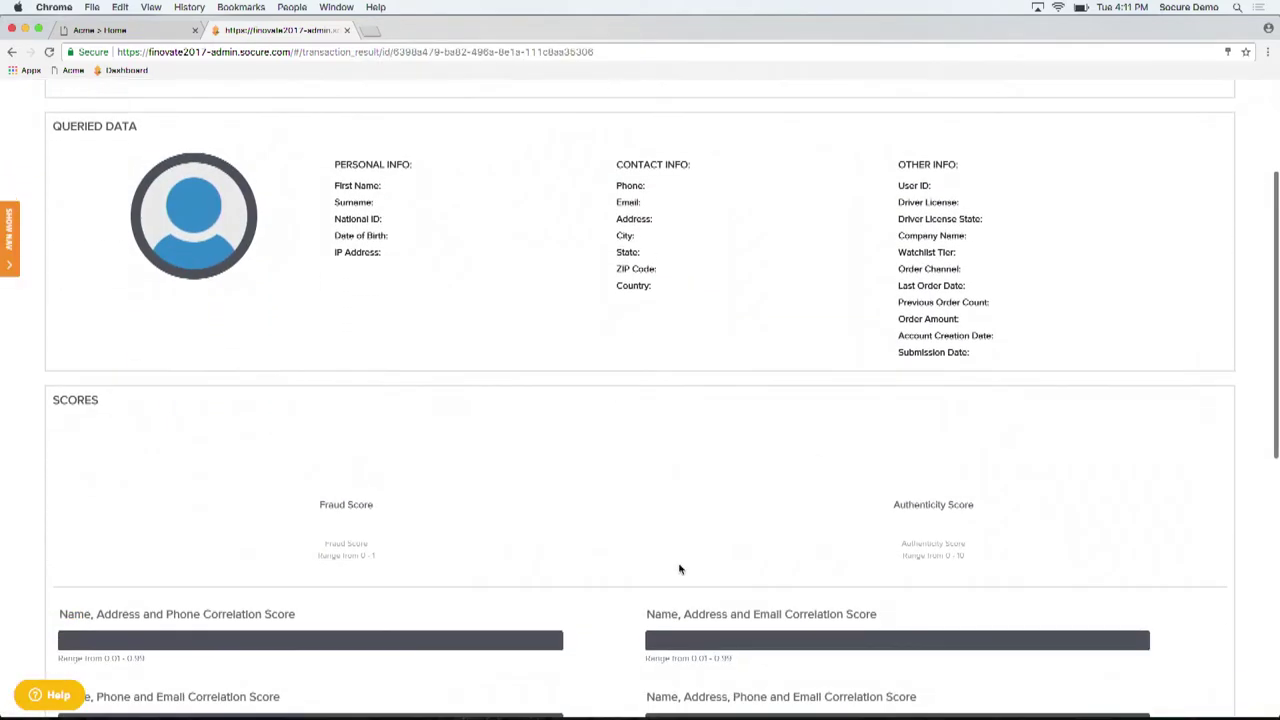
scroll(680, 569, down, 3)
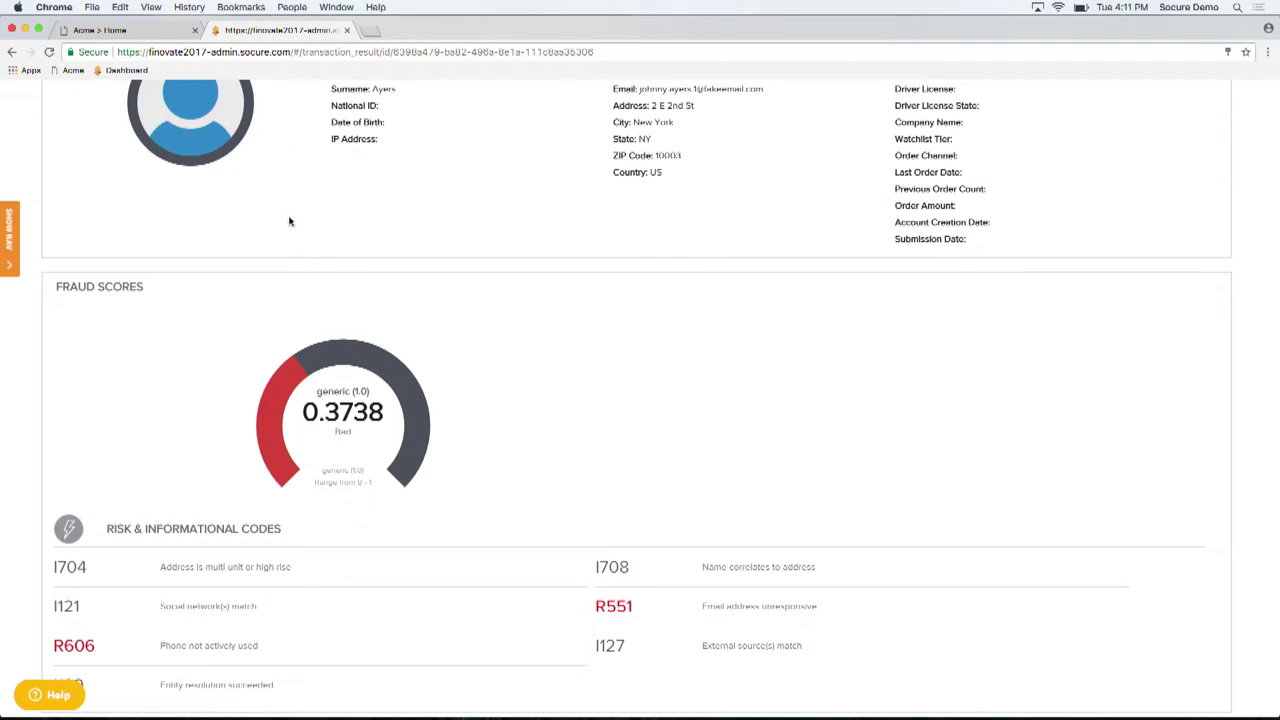
scroll(290, 218, up, 5)
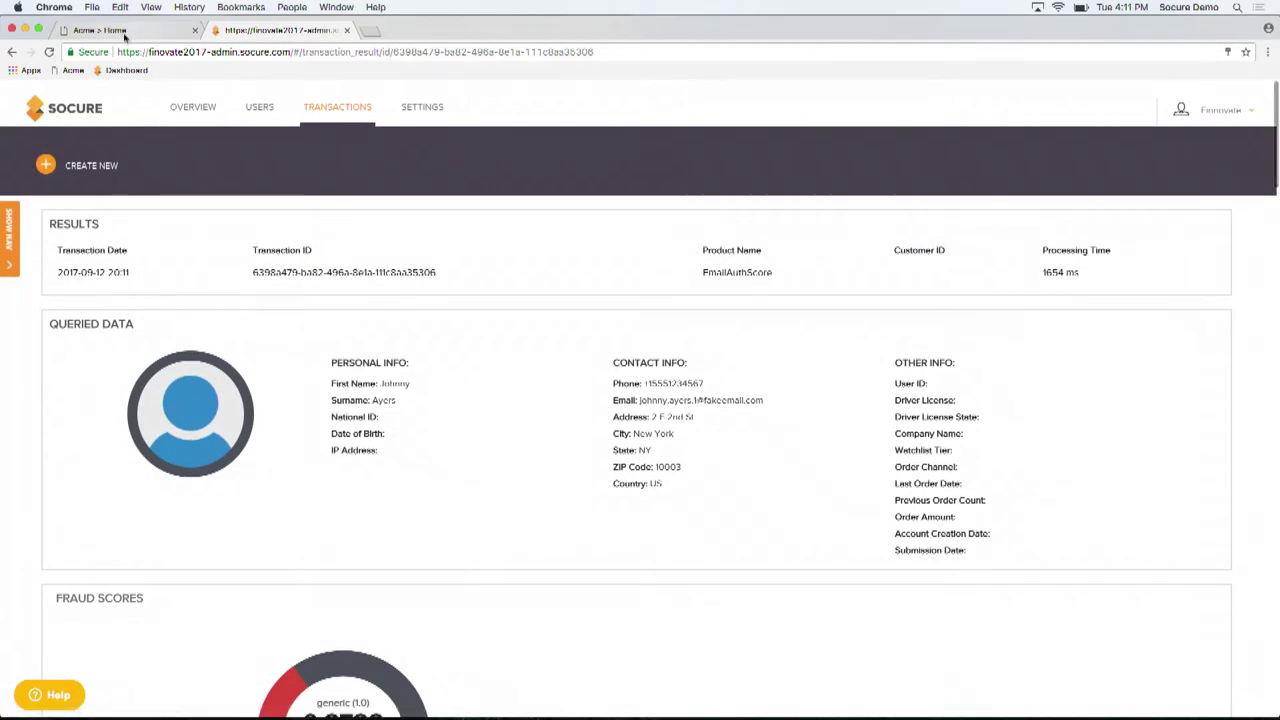
After checking ACME's rejection, open the document-verification transaction showing R381 inconclusive and R382 bad image quality
click(125, 33)
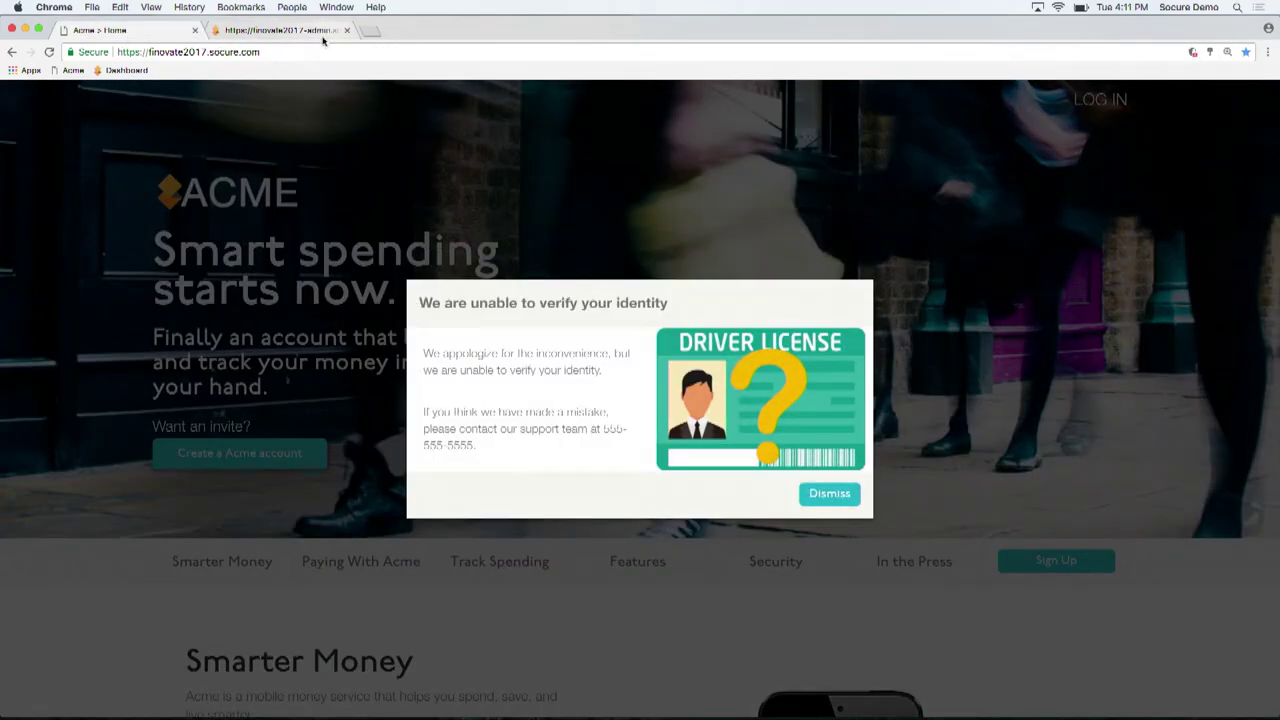
click(285, 31)
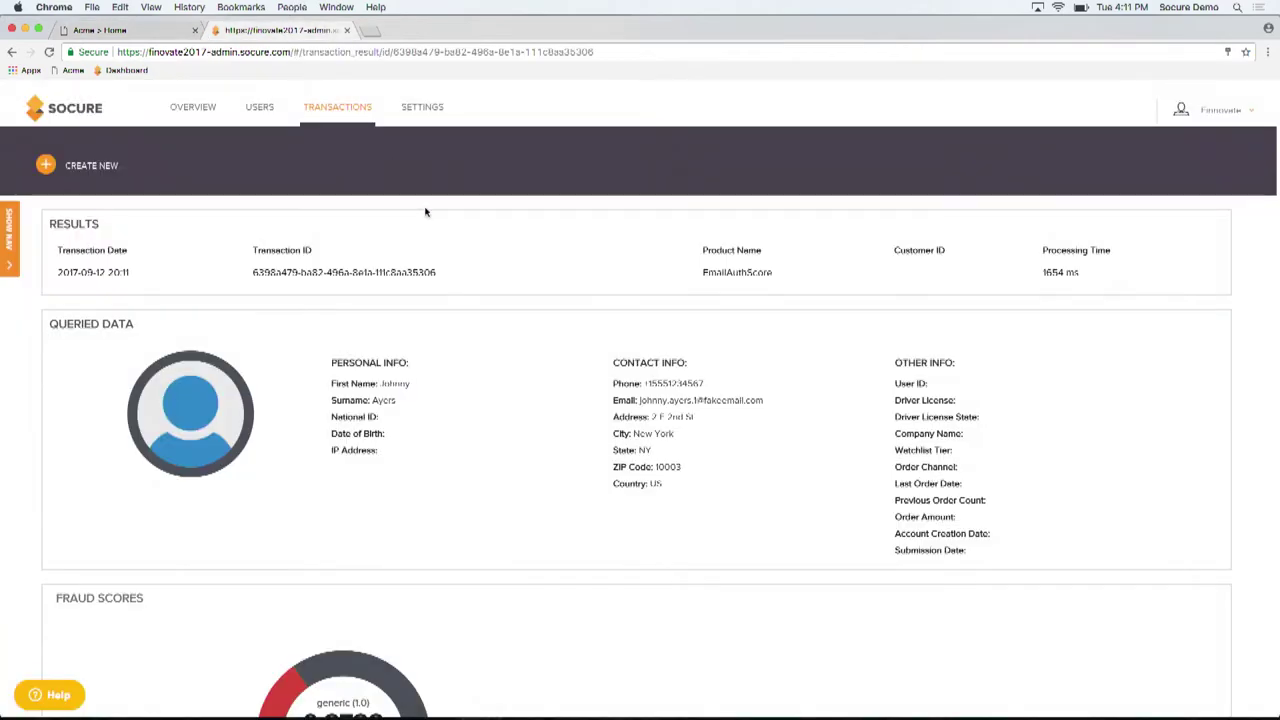
click(330, 112)
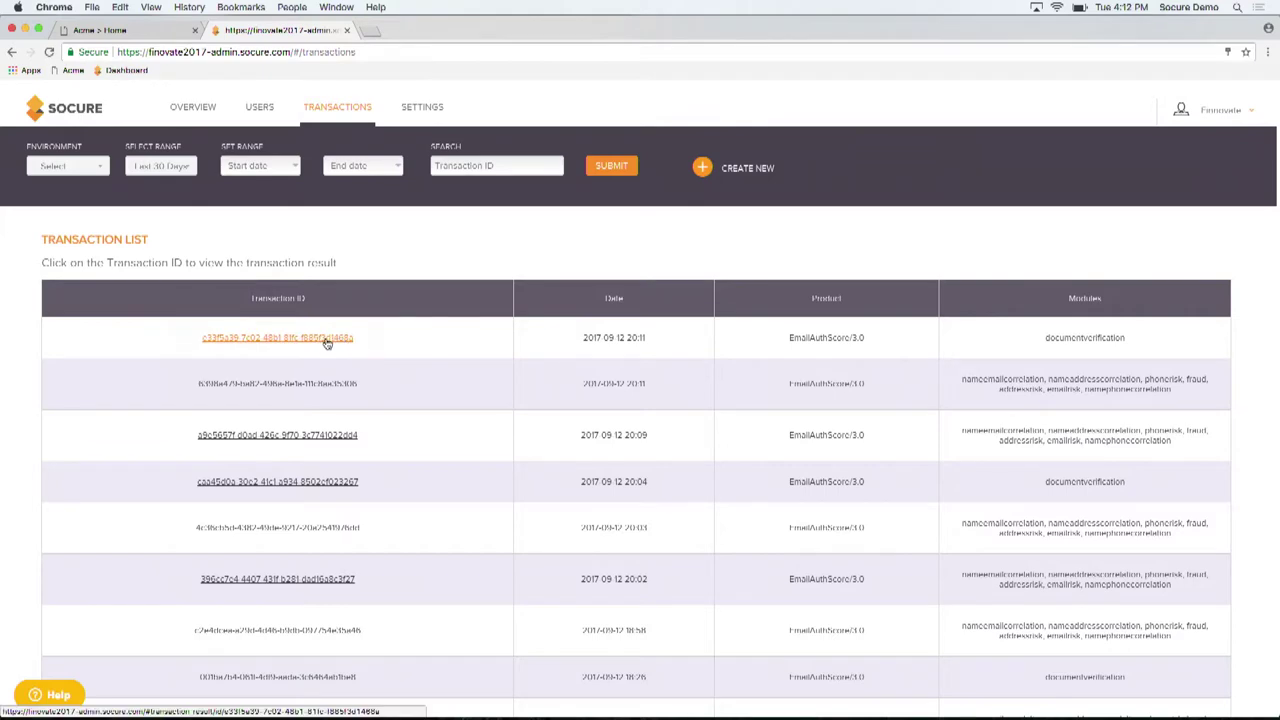
click(325, 340)
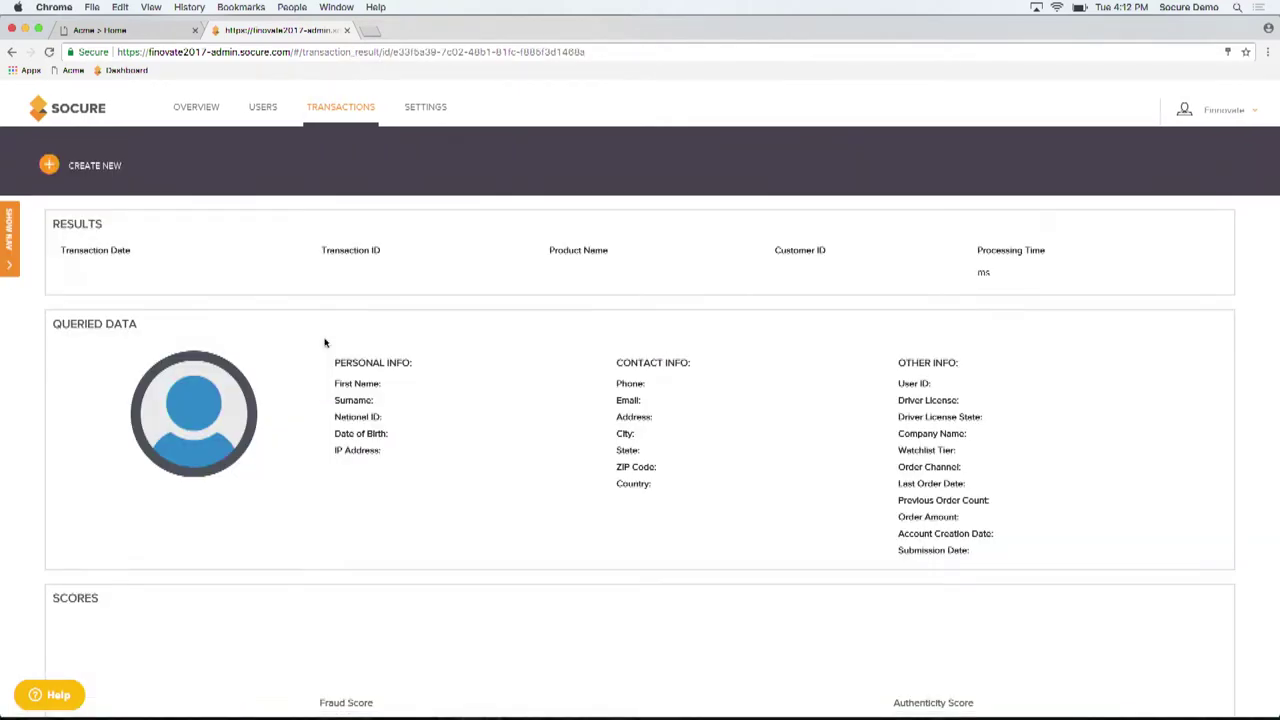
scroll(674, 598, down, 2)
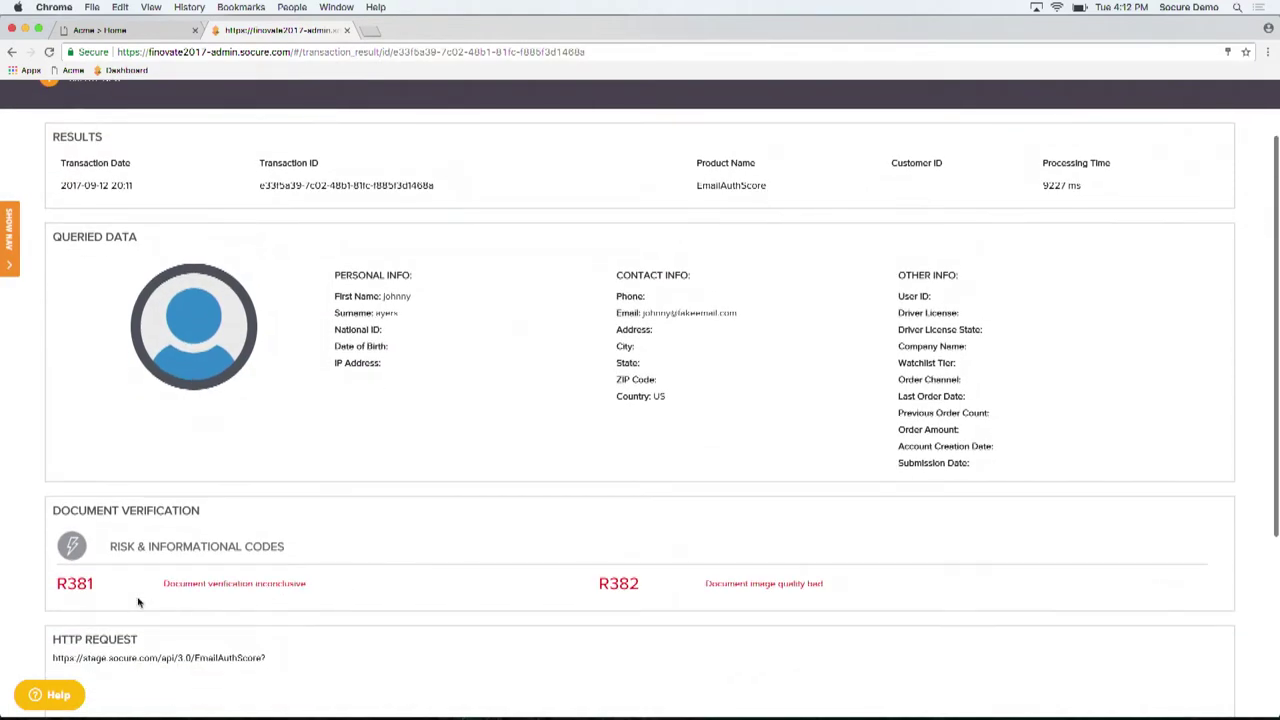
drag(152, 585, 357, 601)
scroll(397, 455, up, 2)
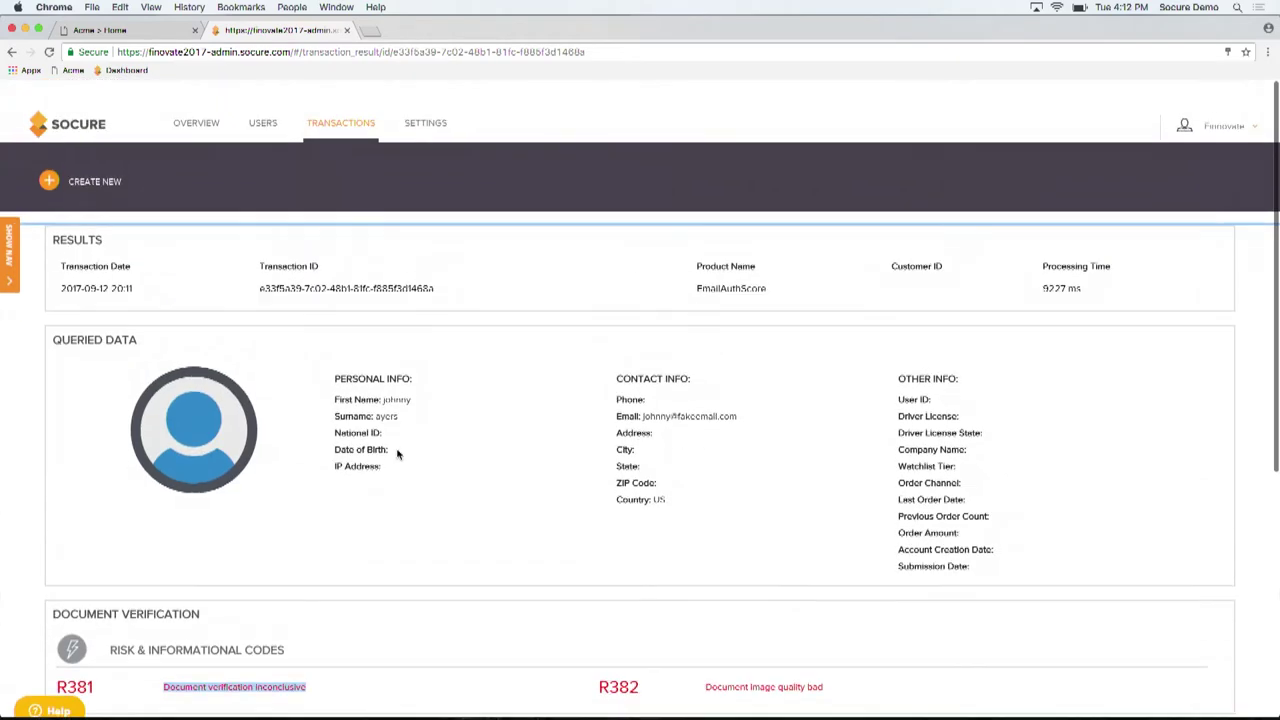